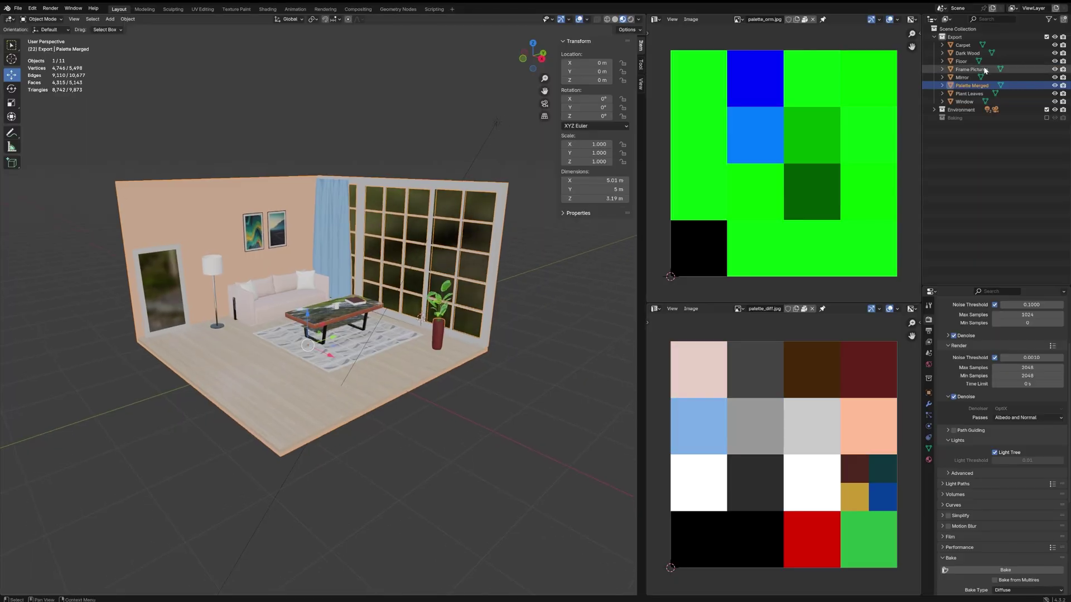
# Isolate the Palette Merged object and the Plant Leaves object in turn to examine which geometry shares each material.
pyautogui.press('KP_Divide')
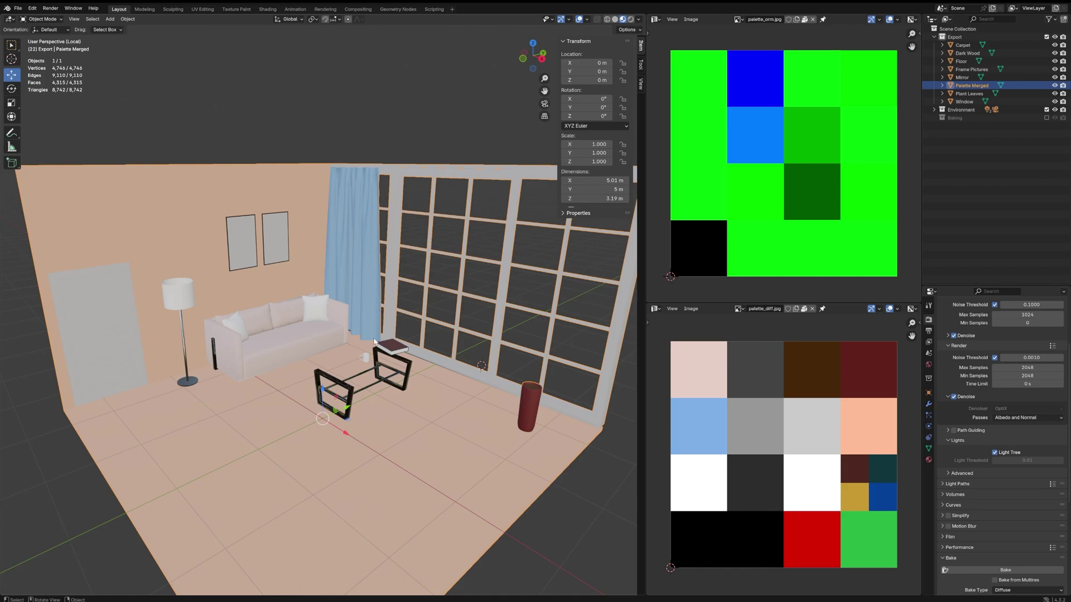
pyautogui.press('KP_Divide')
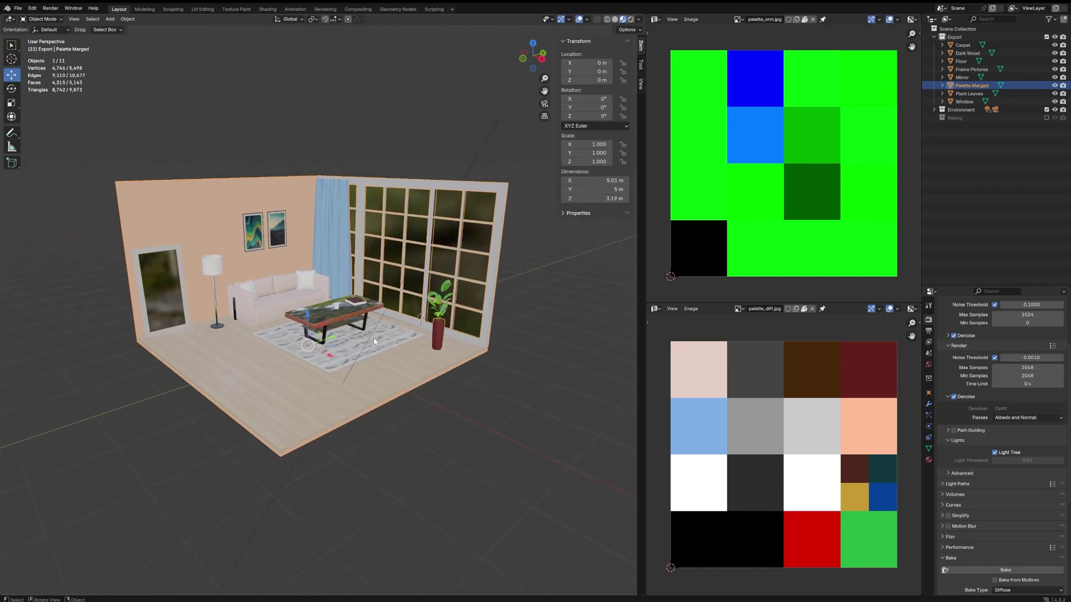
pyautogui.click(435, 304)
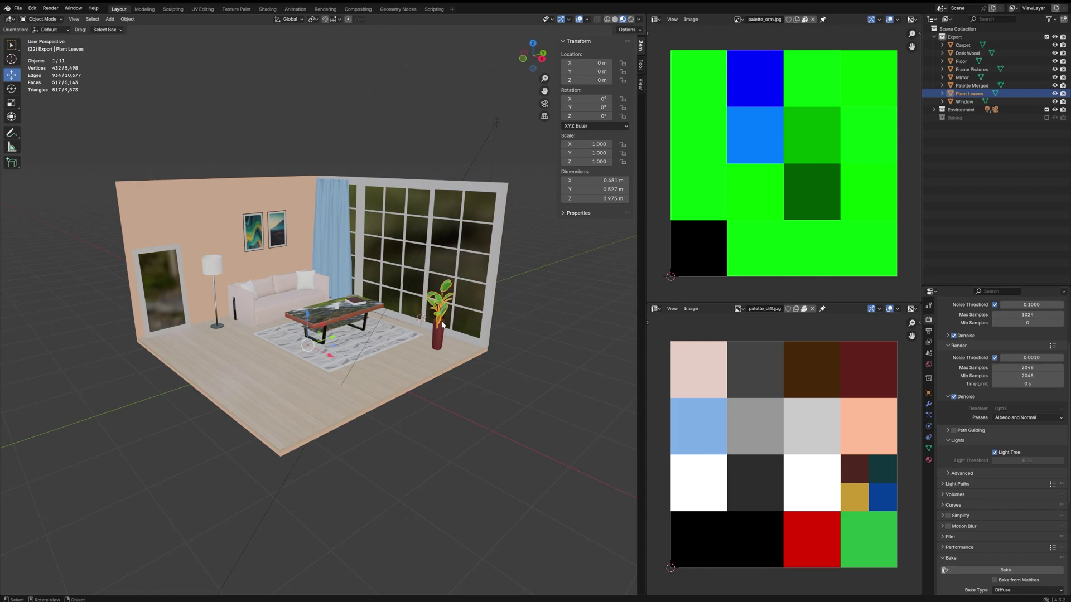
pyautogui.press('KP_Divide')
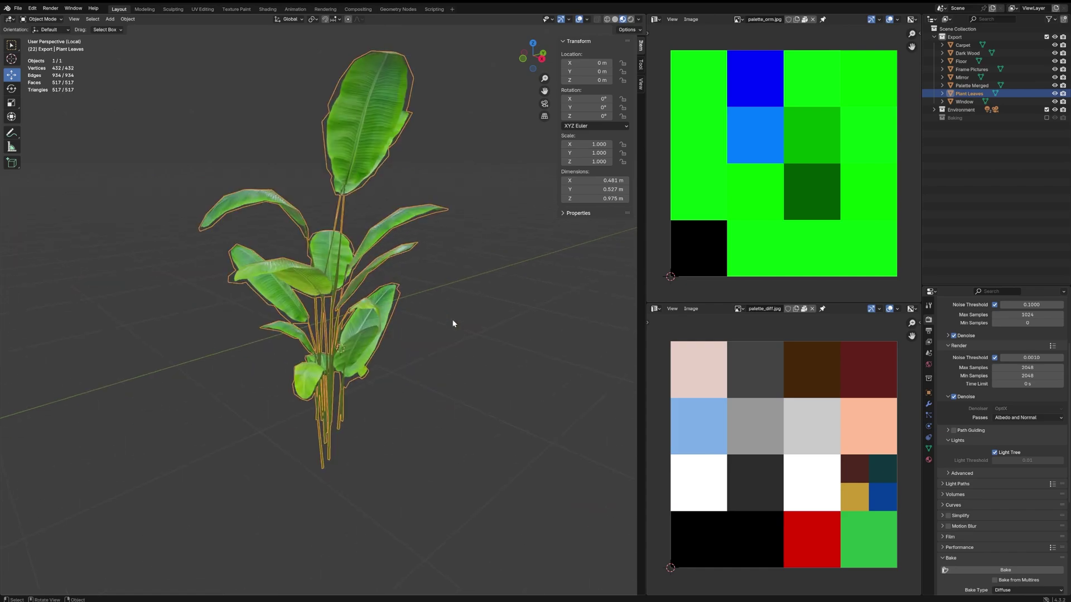
pyautogui.moveTo(453, 323); pyautogui.dragTo(474, 332, button='middle')
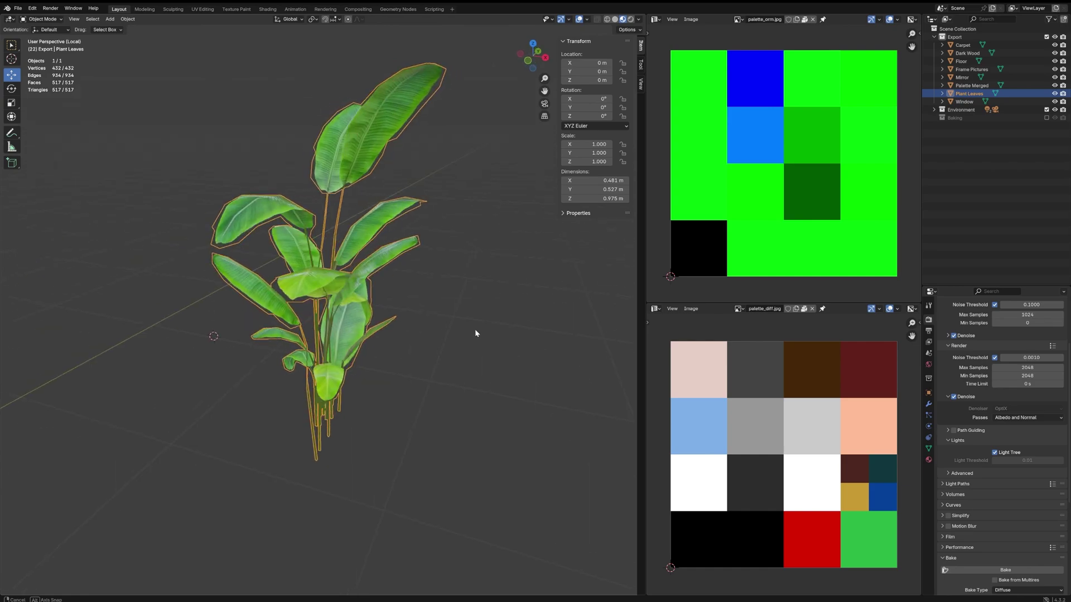
pyautogui.press('KP_Divide')
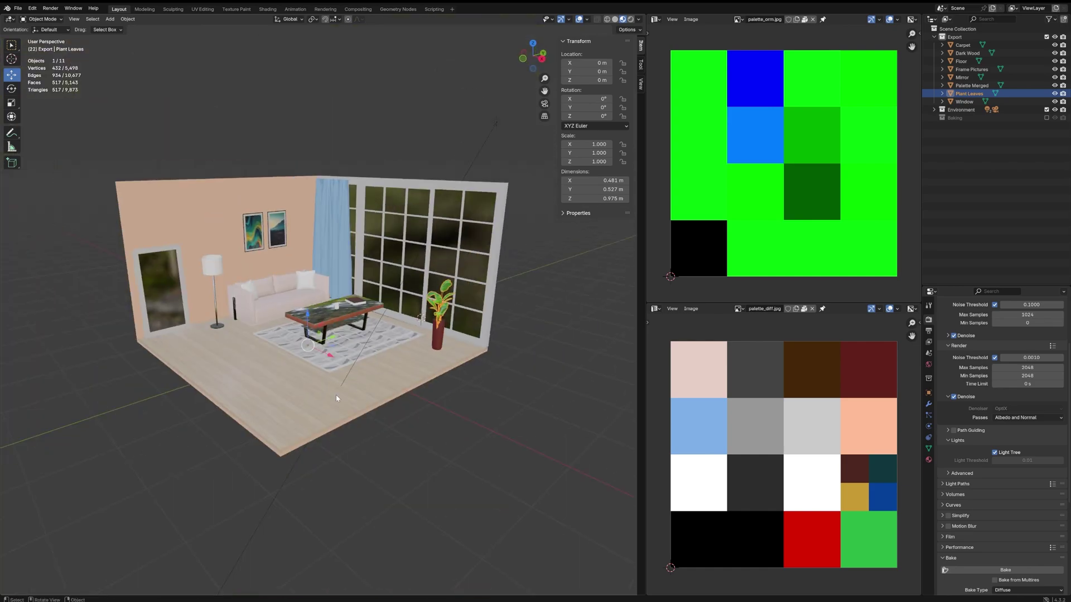
pyautogui.click(335, 394)
pyautogui.click(454, 484)
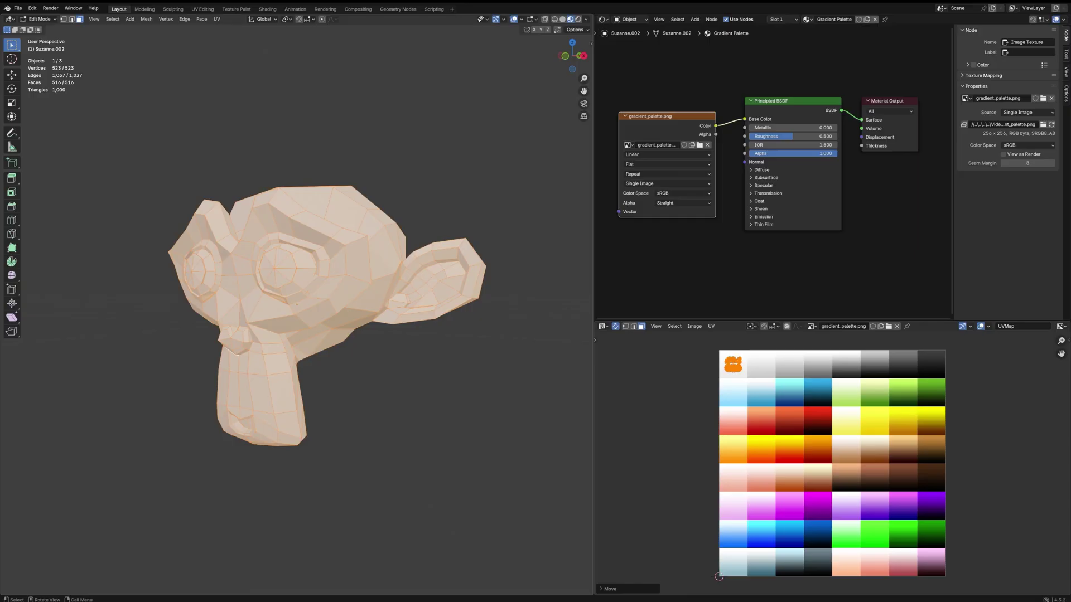
# Move all of the monkey head's UVs from the white area onto the yellow-to-red gradient swatch of gradient_palette.png.
pyautogui.hotkey('alt', 'a')
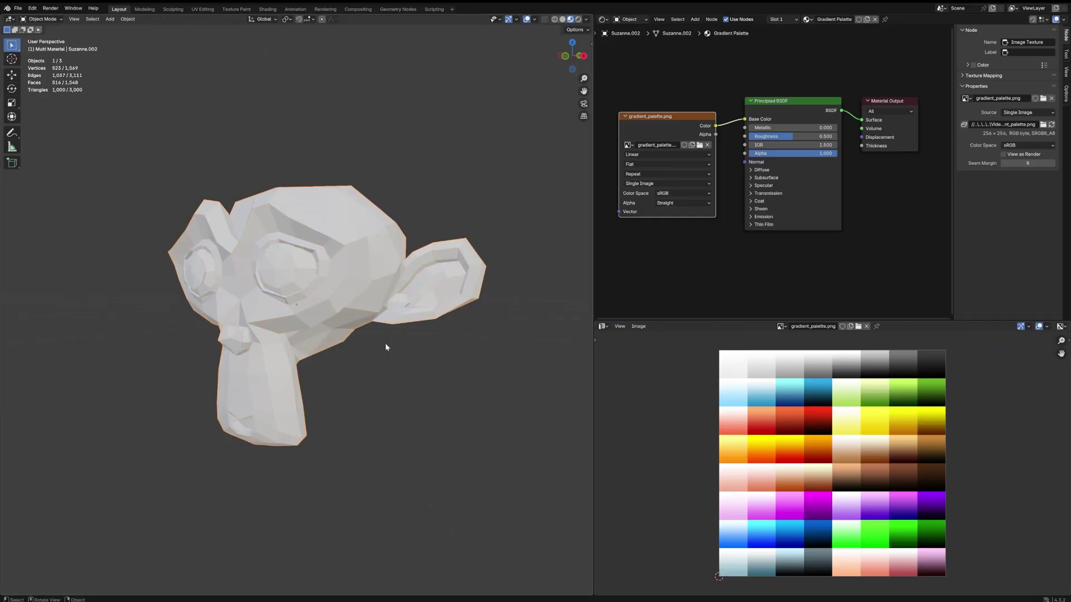
pyautogui.press('a')
pyautogui.press('g')
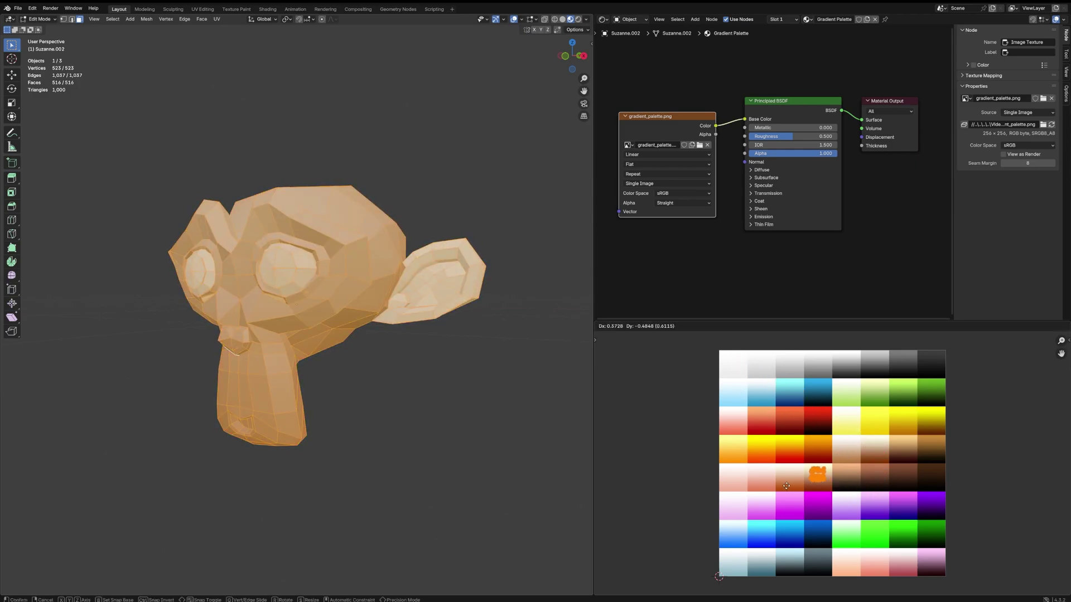
pyautogui.click(794, 466)
pyautogui.scroll(9, 794, 466)
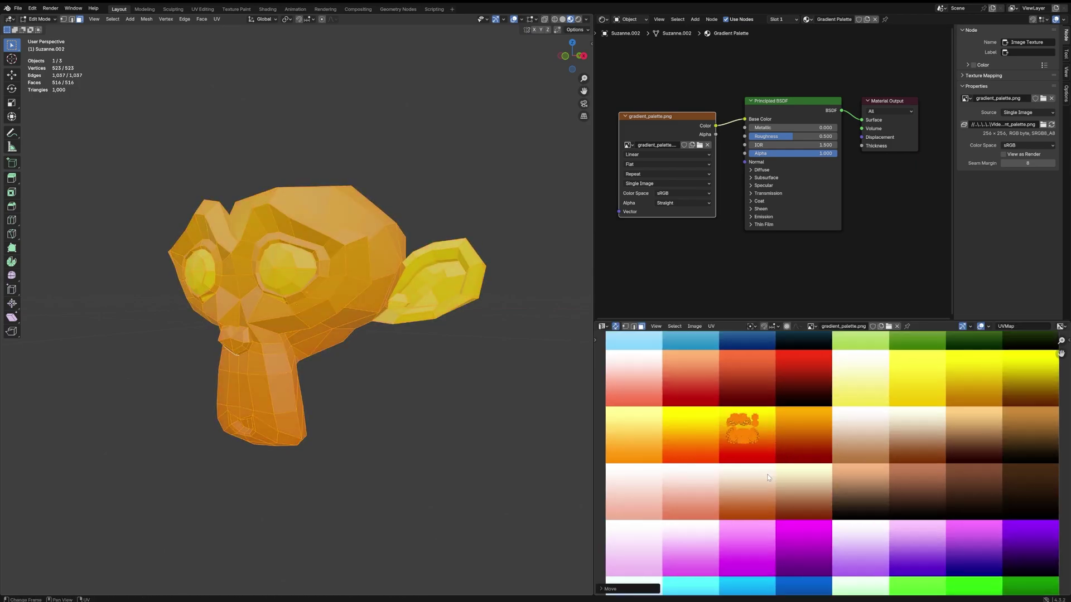
pyautogui.moveTo(694, 418); pyautogui.dragTo(811, 489, button='middle')
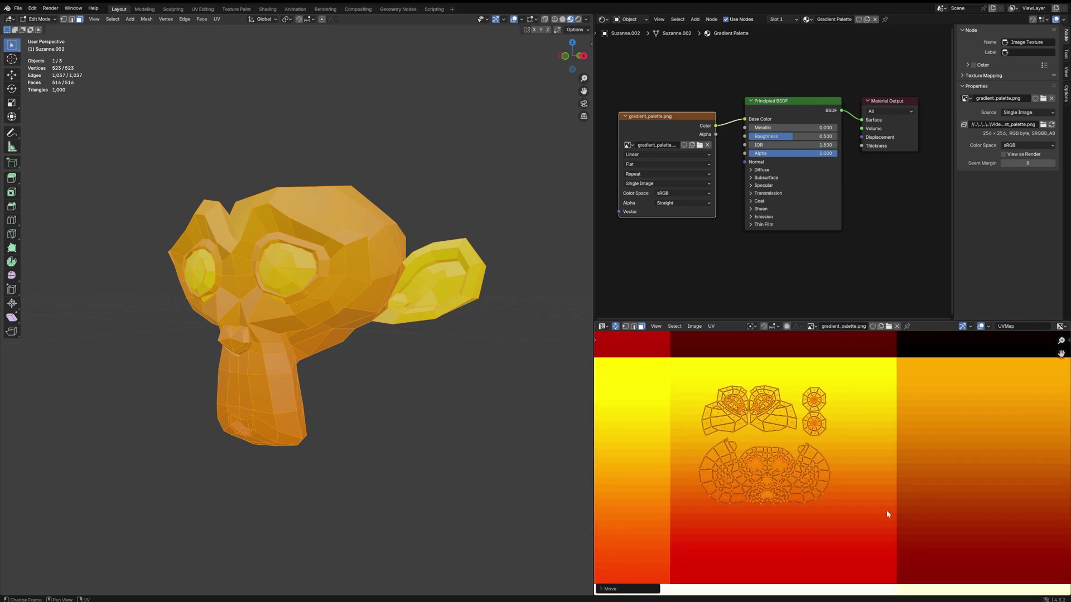
# Scale the monkey head's UVs down almost to a point and shift them along the gradient toward its red end.
pyautogui.press('s')
pyautogui.click(771, 453)
pyautogui.press('g')
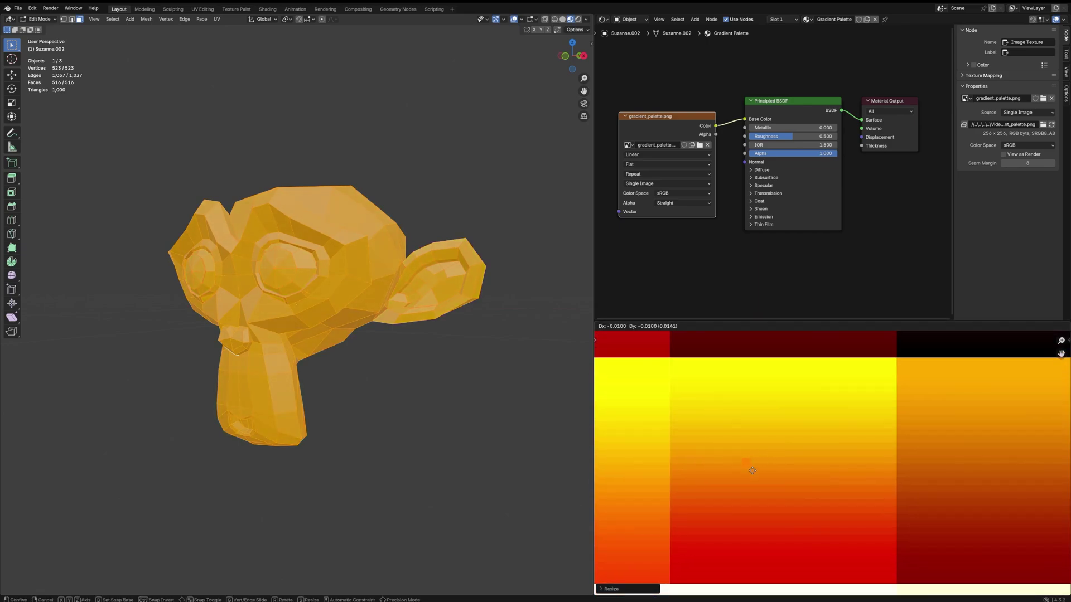
pyautogui.click(737, 575)
pyautogui.press('Tab')
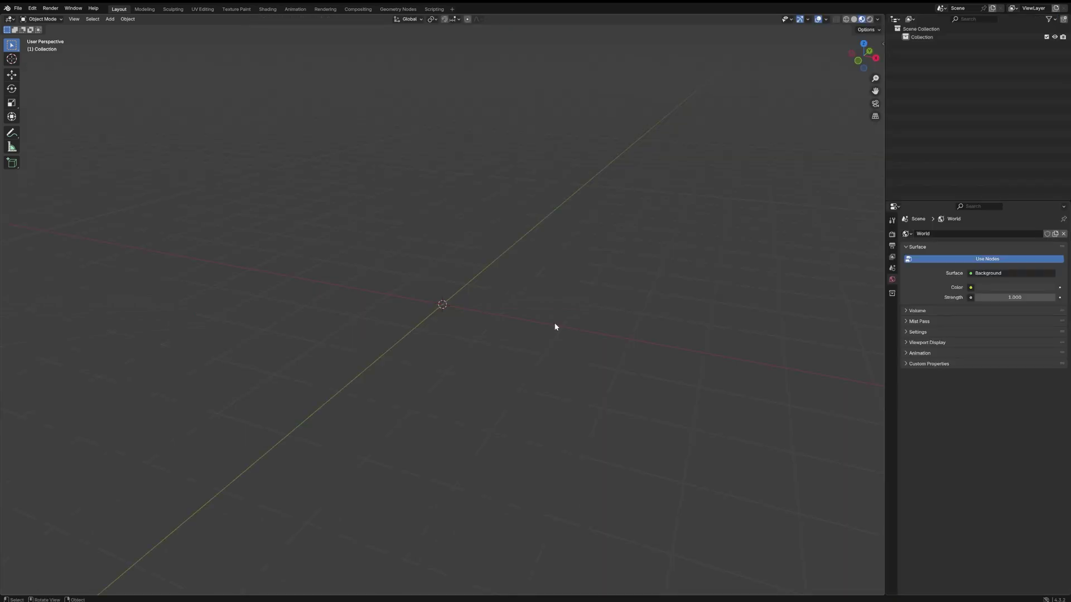
# Add a Monkey mesh to the empty scene.
pyautogui.hotkey('shift', 'a')
pyautogui.moveTo(557, 324)
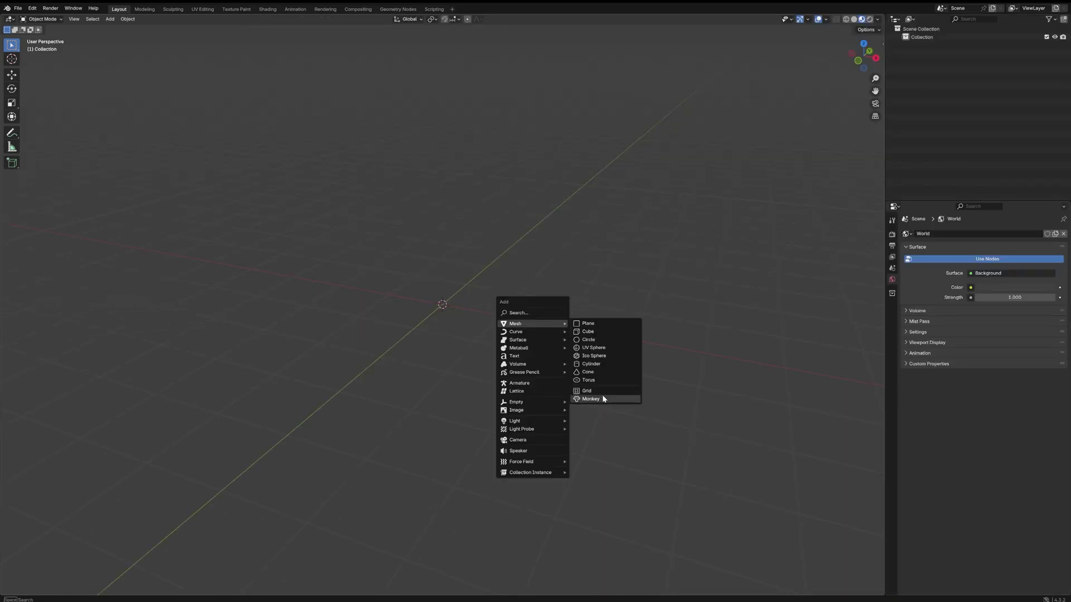
pyautogui.click(606, 397)
pyautogui.scroll(5, 584, 393)
pyautogui.moveTo(583, 394); pyautogui.dragTo(571, 347, button='middle')
pyautogui.scroll(-1, 571, 347)
# Create a material named body on the monkey and give it a brown-orange base color.
pyautogui.click(975, 267)
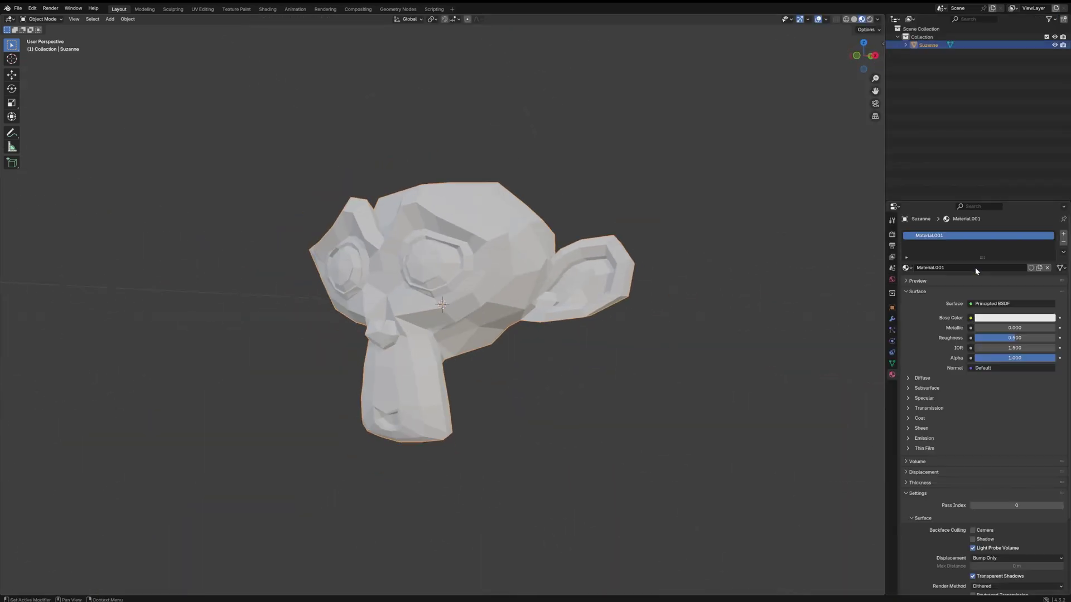
pyautogui.doubleClick(935, 236)
pyautogui.write('body')
pyautogui.press('Return')
pyautogui.click(1005, 318)
pyautogui.moveTo(1011, 218); pyautogui.dragTo(1010, 236)
# Add a second material named eyes for the selected faces of both eyeballs.
pyautogui.click(1063, 234)
pyautogui.click(984, 283)
pyautogui.press('Tab')
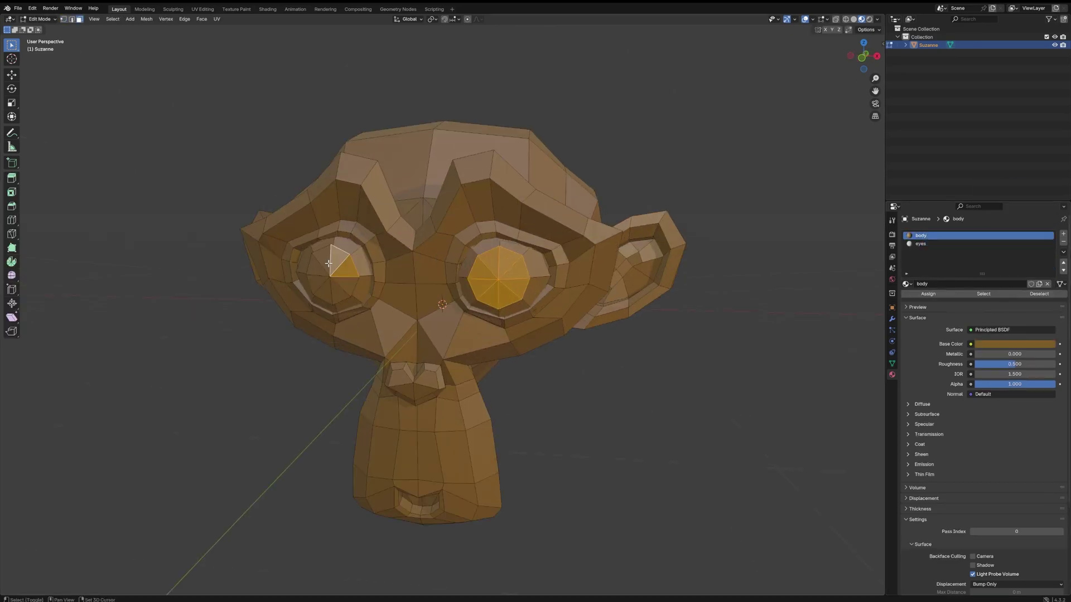
pyautogui.keyDown('shift'); pyautogui.click(336, 274); pyautogui.keyUp('shift')
pyautogui.click(948, 244)
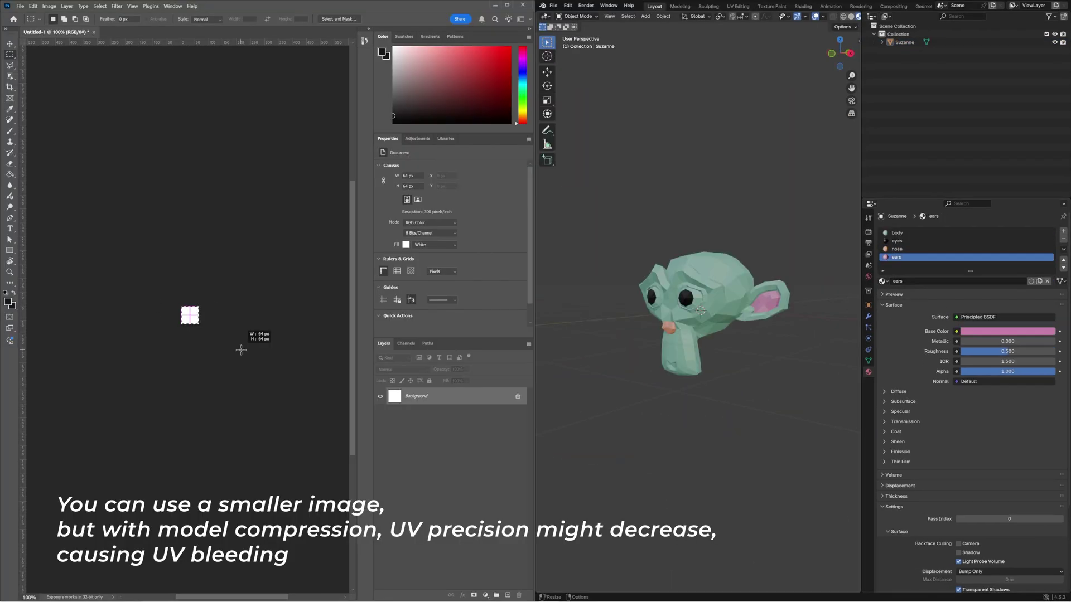
# In Photoshop, create a 16 × 16 px rectangle and place it in the upper-left corner of the blank canvas.
pyautogui.moveTo(243, 351); pyautogui.dragTo(243, 353)
pyautogui.click(203, 414)
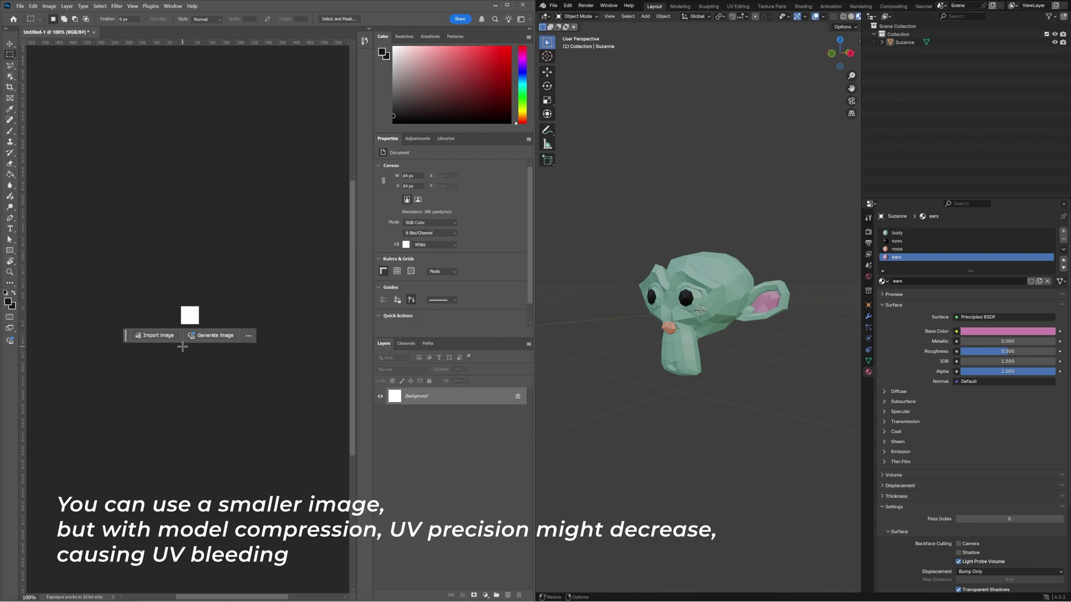
pyautogui.keyDown('alt'); pyautogui.scroll(10, 182, 346); pyautogui.keyUp('alt')
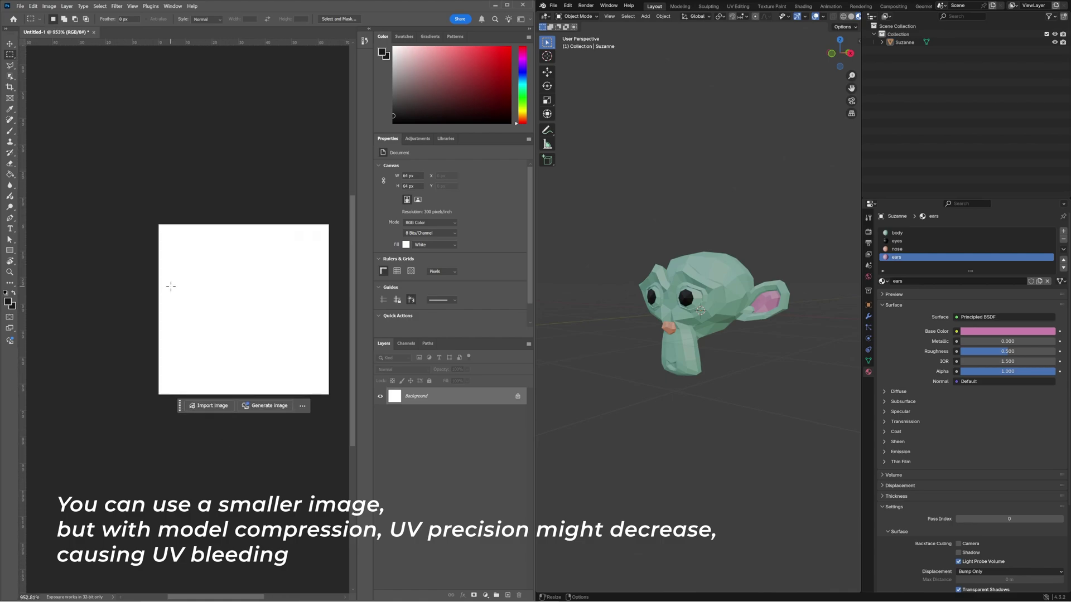
pyautogui.moveTo(166, 295); pyautogui.dragTo(126, 312)
pyautogui.press('u')
pyautogui.click(146, 260)
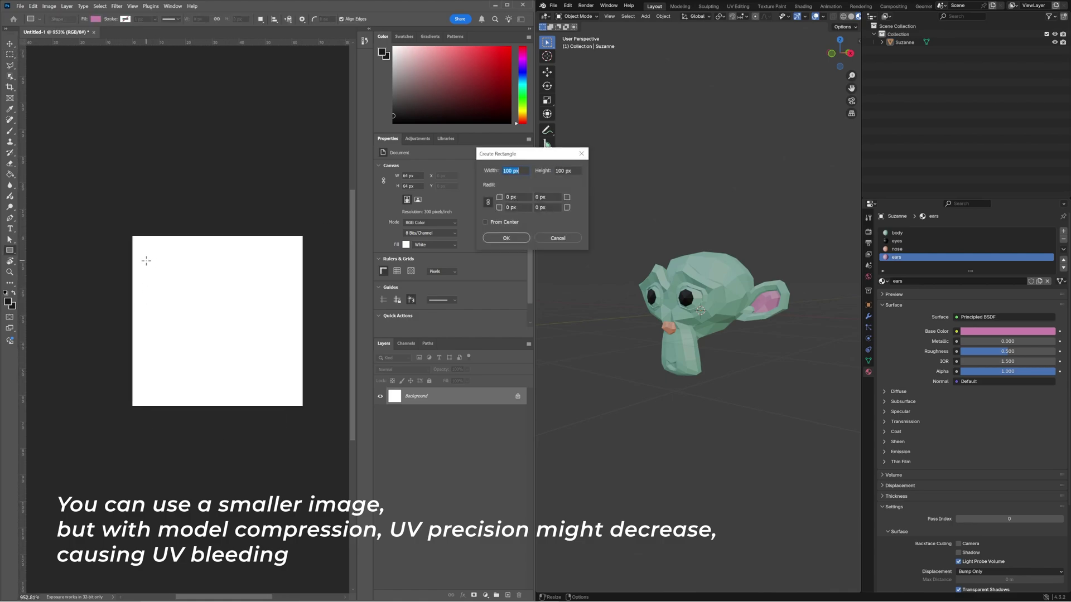
pyautogui.write('16')
pyautogui.press('Tab')
pyautogui.write('16')
pyautogui.press('Return')
pyautogui.press('v')
pyautogui.moveTo(154, 289); pyautogui.dragTo(140, 265)
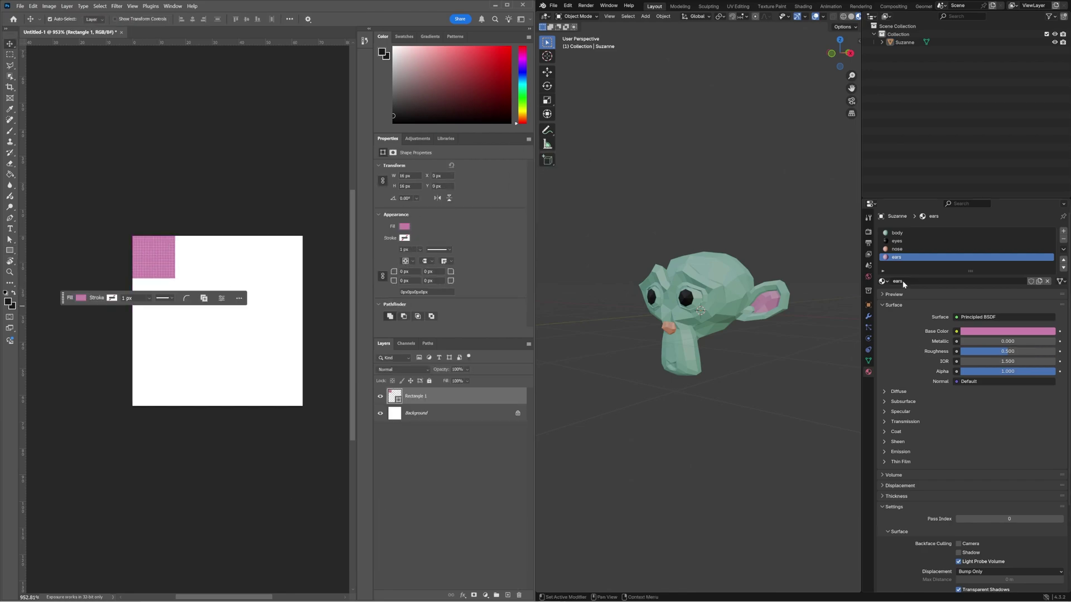
# Copy the hex color C87EAA from Blender's ears material and apply it as the Photoshop rectangle's fill.
pyautogui.click(984, 333)
pyautogui.hotkey('ctrl', 'c')
pyautogui.press('u')
pyautogui.click(93, 19)
pyautogui.click(148, 34)
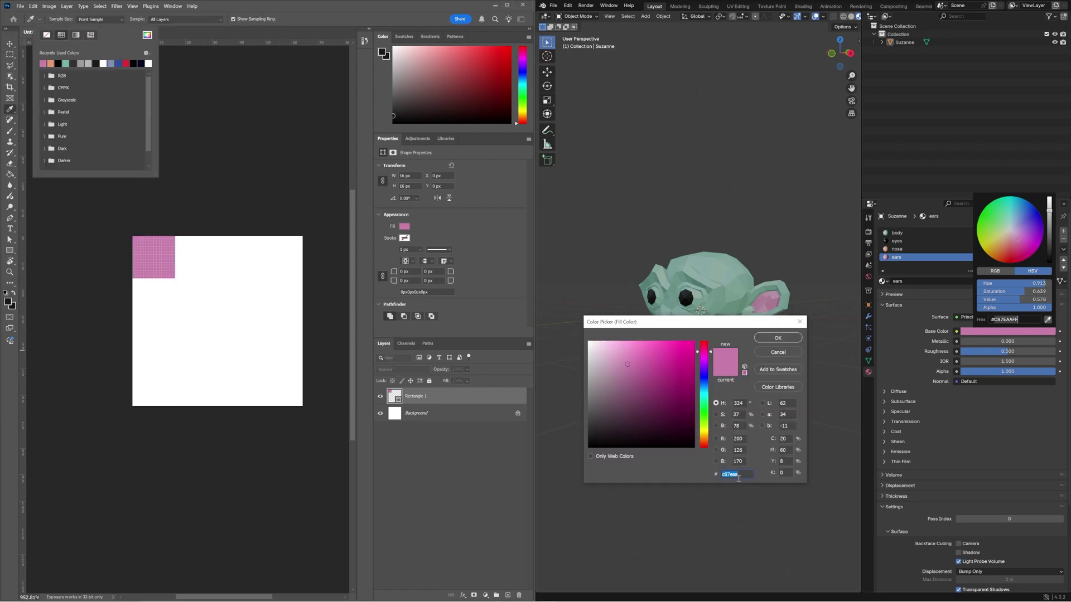
pyautogui.hotkey('ctrl', 'v')
pyautogui.press('Return')
pyautogui.press('v')
# Duplicate the swatch along the canvas's upper row and fill the copies with the nose and eyes material colors.
pyautogui.click(915, 250)
pyautogui.keyDown('alt'); pyautogui.moveTo(154, 257); pyautogui.dragTo(282, 267); pyautogui.keyUp('alt')
pyautogui.click(993, 332)
pyautogui.press('u')
pyautogui.click(94, 19)
pyautogui.click(915, 241)
pyautogui.click(95, 19)
# Fill the fourth swatch with the body material's hex color and export the image as palette.png.
pyautogui.click(914, 232)
pyautogui.click(998, 332)
pyautogui.click(1016, 319)
pyautogui.hotkey('ctrl', 'c')
pyautogui.press('u')
pyautogui.click(95, 19)
pyautogui.hotkey('ctrl', 'v')
pyautogui.press('Return')
pyautogui.press('v')
pyautogui.click(198, 374)
pyautogui.hotkey('ctrl', 'alt', 'shift', 's')
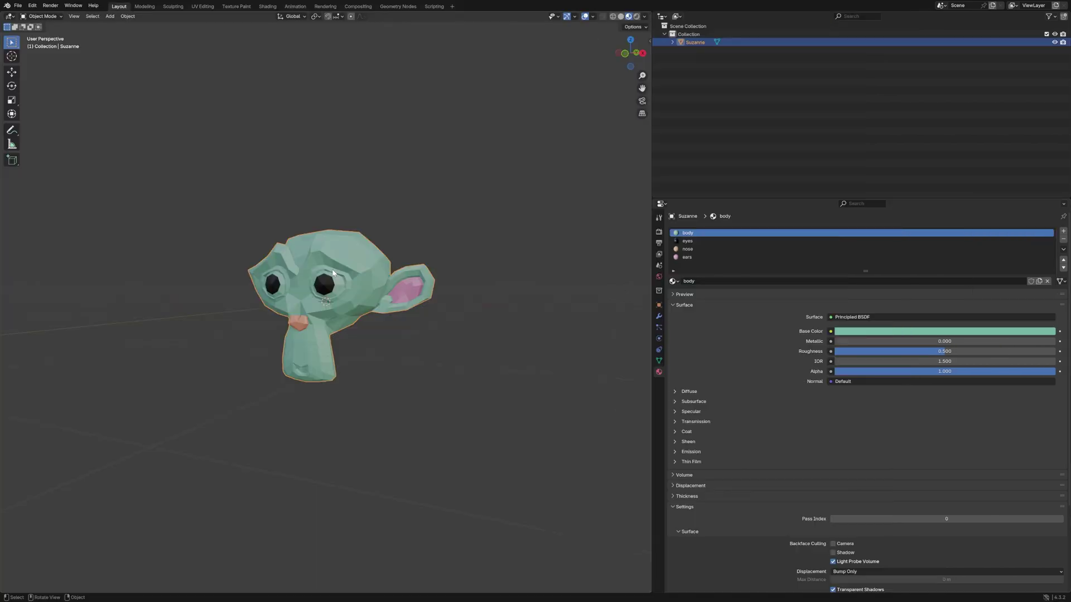
# Duplicate the monkey in Blender and move the copy 3 m along the X axis.
pyautogui.hotkey('shift', 'd')
pyautogui.press('x')
pyautogui.press('3')
pyautogui.press('Return')
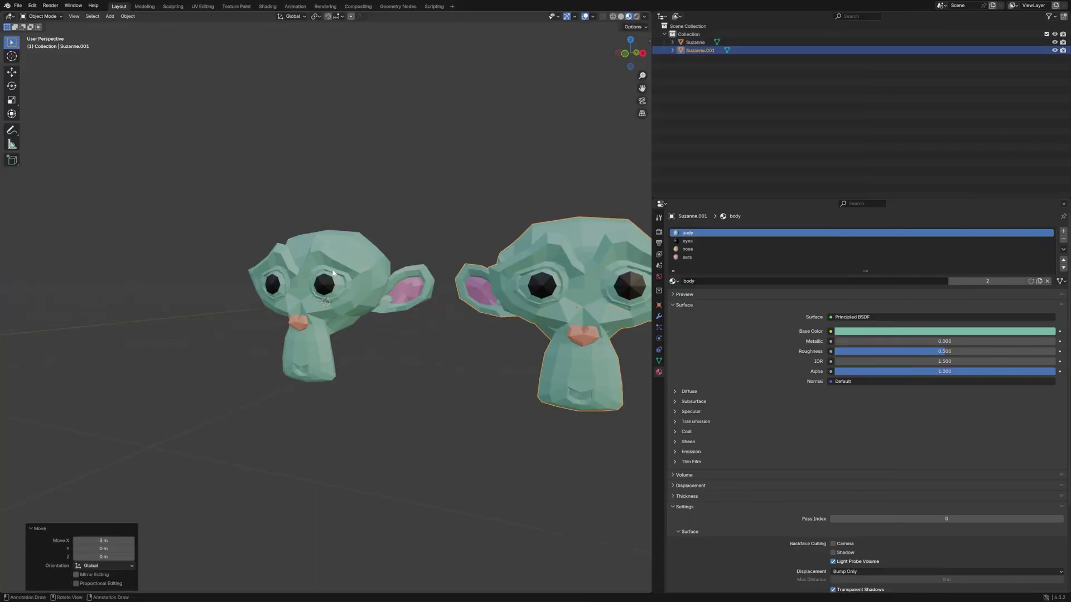
# Rename the duplicated monkey as Suzanne Palette.
pyautogui.scroll(-2, 344, 274)
pyautogui.keyDown('shift'); pyautogui.moveTo(344, 274); pyautogui.dragTo(276, 267, button='middle'); pyautogui.keyUp('shift')
pyautogui.doubleClick(714, 51)
pyautogui.write('Suzanne Palette')
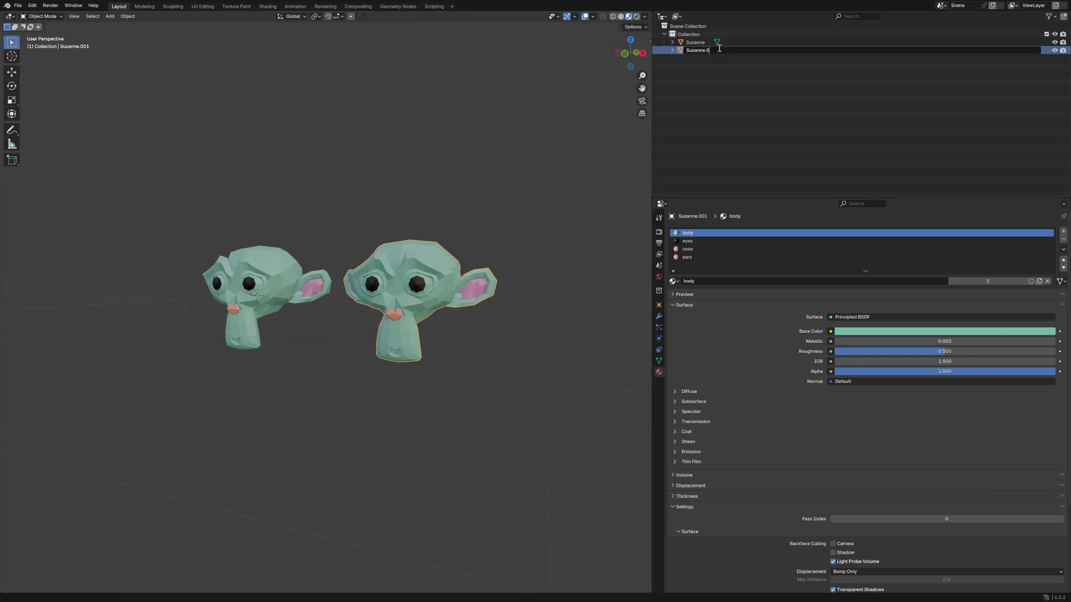
pyautogui.press('Return')
# Replace all material slots of Suzanne Palette with a single new material named Palette.
pyautogui.click(1063, 239)
pyautogui.click(1063, 239)
pyautogui.click(1063, 239)
pyautogui.click(1062, 239)
pyautogui.click(874, 265)
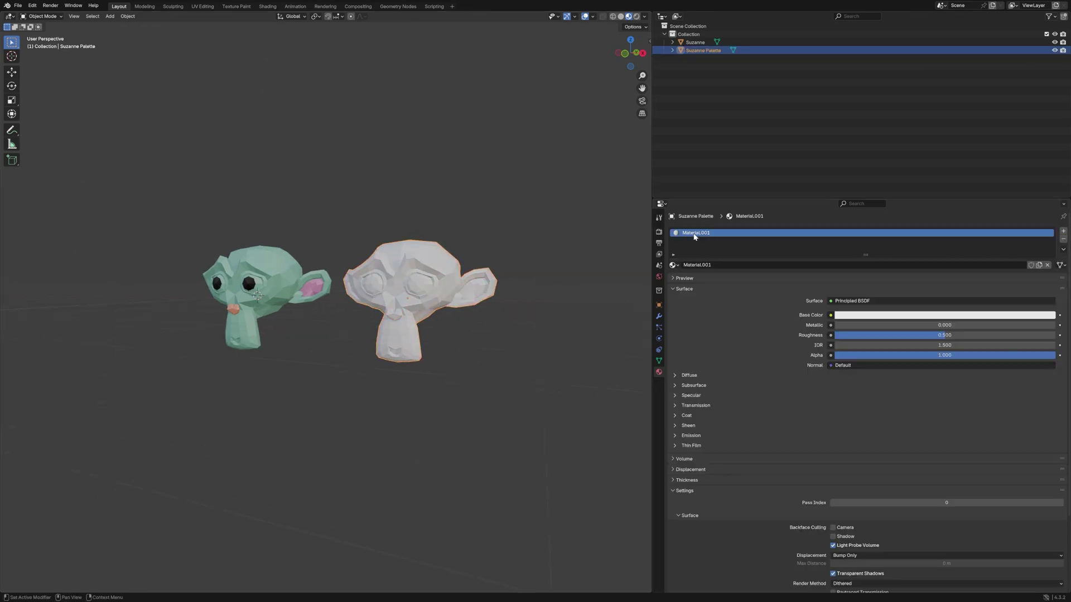
pyautogui.doubleClick(695, 235)
pyautogui.write('Palette')
pyautogui.press('Return')
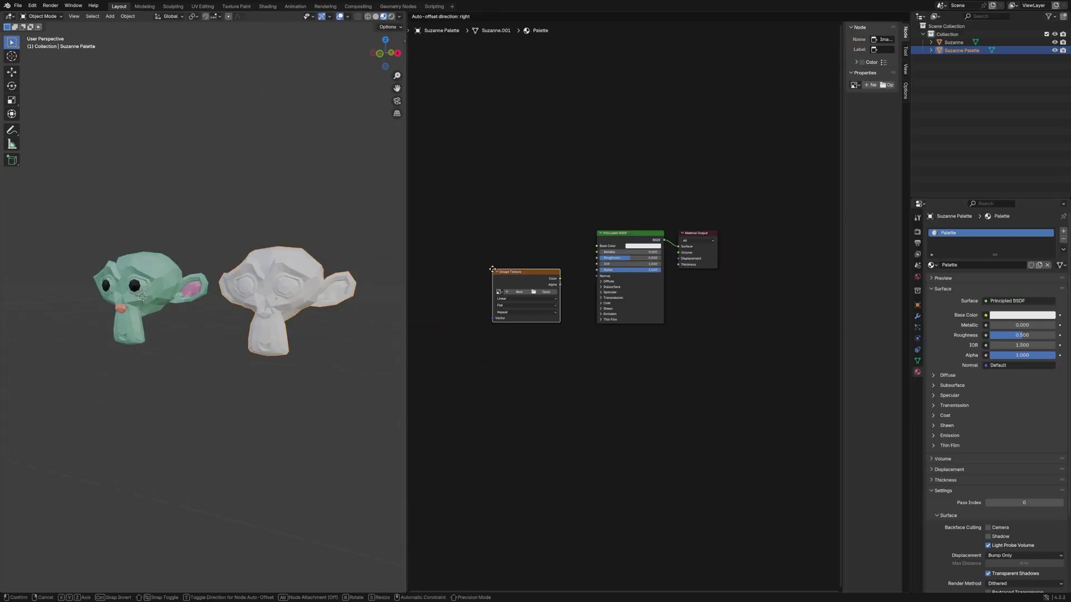
# Connect the palette.png image texture to the Principled BSDF's Base Color and open a UV editor above the node editor.
pyautogui.click(524, 260)
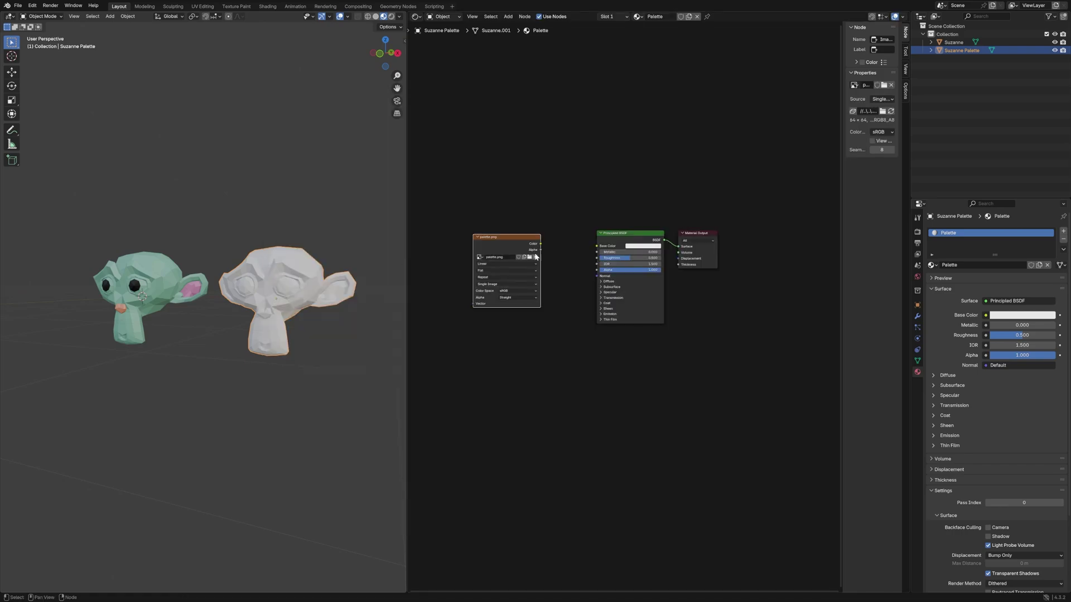
pyautogui.moveTo(541, 244); pyautogui.dragTo(597, 246)
pyautogui.moveTo(848, 183); pyautogui.dragTo(823, 257)
pyautogui.click(418, 17)
pyautogui.click(446, 56)
# Shrink all UVs of Suzanne Palette and move them onto the green swatch.
pyautogui.press('Tab')
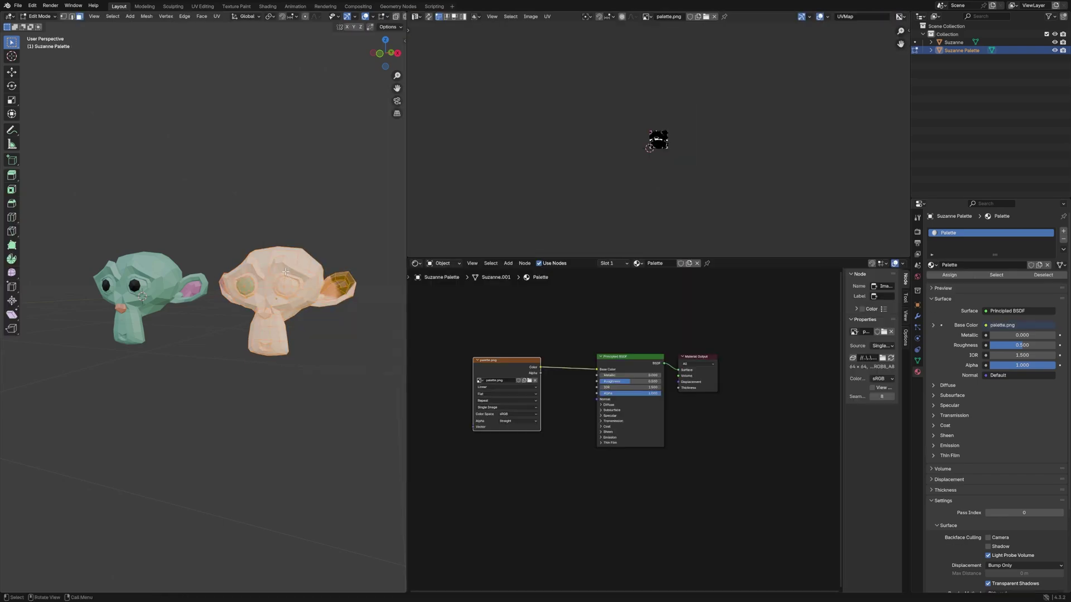
pyautogui.scroll(9, 732, 158)
pyautogui.press('s')
pyautogui.click(664, 142)
pyautogui.press('g')
pyautogui.click(762, 107)
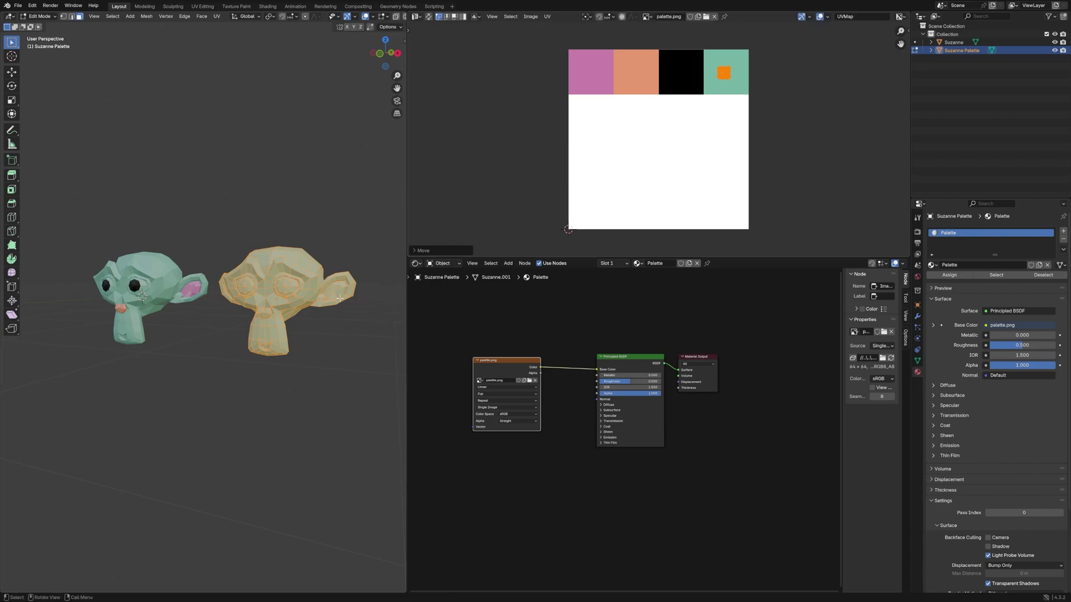
# Select the inner faces of one ear and move their UVs onto the pink swatch.
pyautogui.click(342, 300)
pyautogui.scroll(2, 328, 290)
pyautogui.click(325, 291)
pyautogui.press('KP_Decimal')
pyautogui.scroll(-6, 325, 290)
pyautogui.press('ctrl+KP_Add')
pyautogui.press('ctrl+KP_Add')
pyautogui.scroll(-8, 268, 302)
pyautogui.press('g')
pyautogui.click(591, 72)
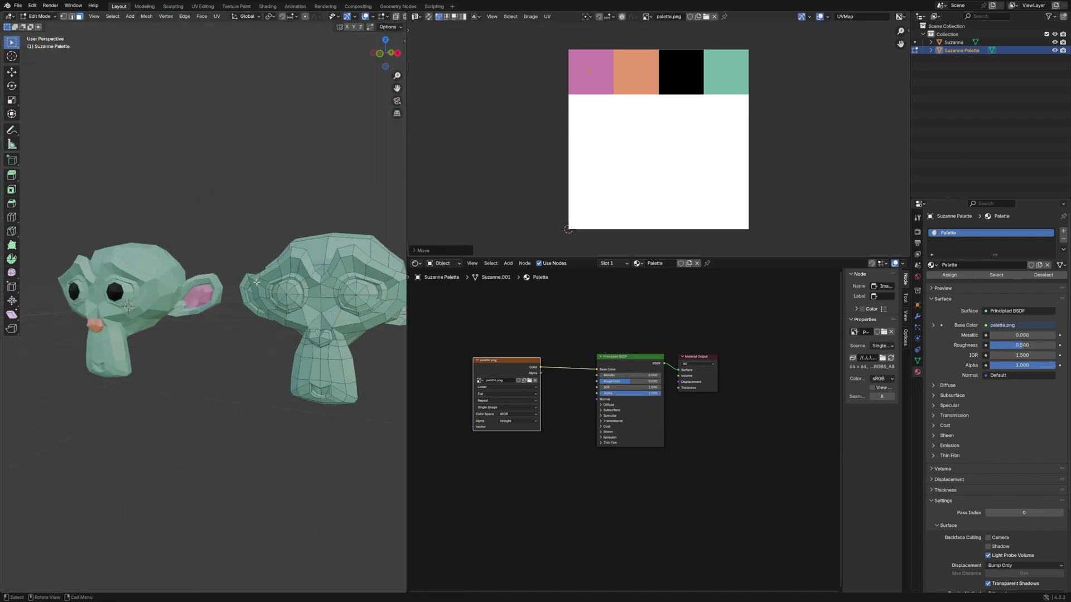
# Select the inner faces of the opposite ear and move their UVs onto the pink swatch as well.
pyautogui.click(39, 353)
pyautogui.press('KP_Decimal')
pyautogui.keyDown('shift'); pyautogui.click(251, 270); pyautogui.keyUp('shift')
pyautogui.keyDown('shift'); pyautogui.click(267, 335); pyautogui.keyUp('shift')
pyautogui.press('g')
pyautogui.click(603, 148)
# Select the faces of the eyes and move their UVs onto the black swatch.
pyautogui.click(211, 301)
pyautogui.press('KP_Decimal')
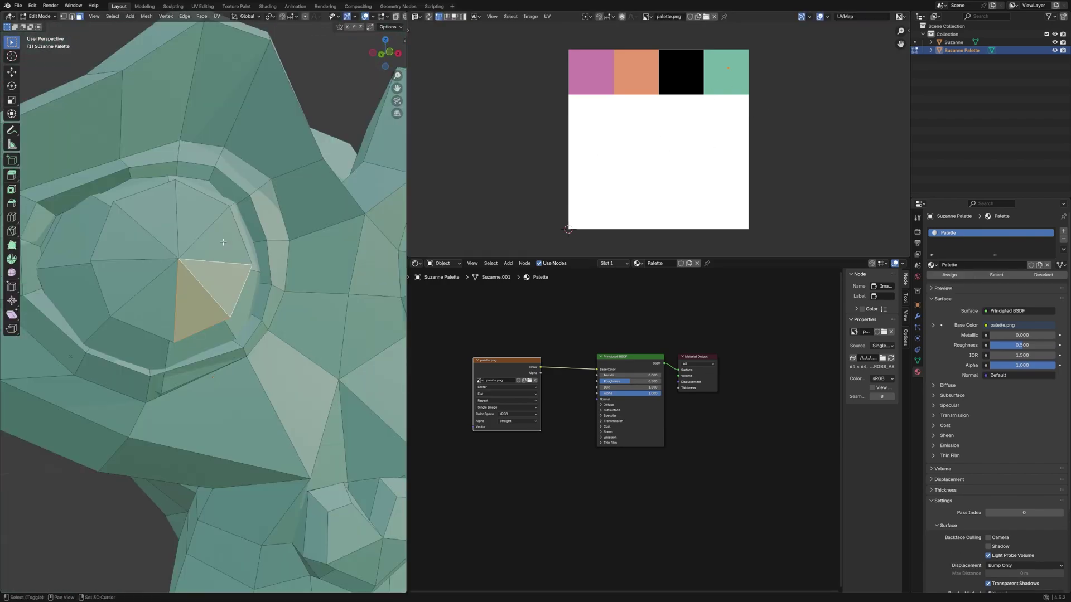
pyautogui.keyDown('shift'); pyautogui.click(223, 323); pyautogui.keyUp('shift')
pyautogui.keyDown('shift'); pyautogui.click(240, 315); pyautogui.keyUp('shift')
pyautogui.press('g')
pyautogui.click(681, 73)
pyautogui.press('Tab')
pyautogui.press('Tab')
# Select the faces of the nose, place their UVs on the orange swatch and finish editing the mesh.
pyautogui.click(234, 364)
pyautogui.press('KP_Decimal')
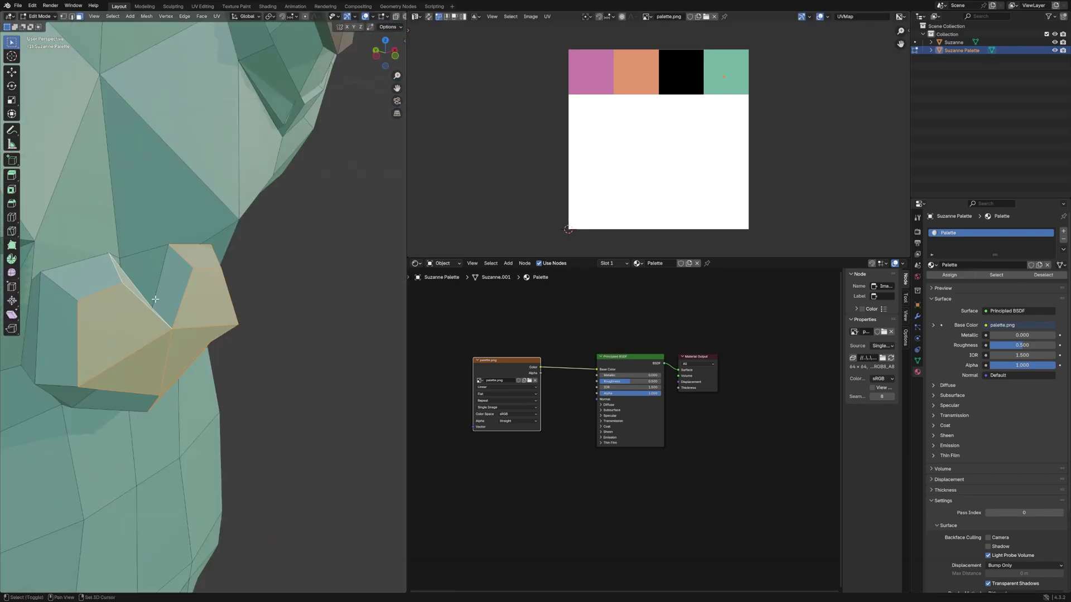
pyautogui.keyDown('shift'); pyautogui.click(201, 421); pyautogui.keyUp('shift')
pyautogui.scroll(-8, 129, 441)
pyautogui.press('Tab')
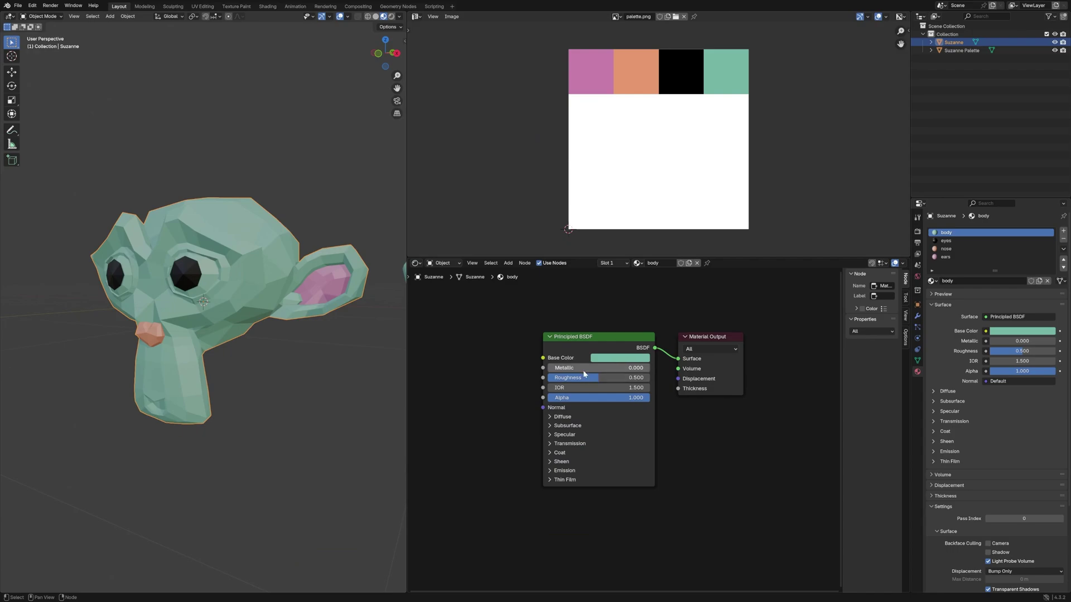
# Set the original monkey's body material to Metallic 0.8 and Roughness 0.3.
pyautogui.moveTo(580, 368); pyautogui.dragTo(613, 368)
pyautogui.doubleClick(626, 368)
pyautogui.write('0.8')
pyautogui.press('Return')
pyautogui.doubleClick(628, 377)
pyautogui.write('0.3')
pyautogui.press('Return')
pyautogui.scroll(-1, 315, 339)
pyautogui.moveTo(306, 366); pyautogui.dragTo(309, 373, button='middle')
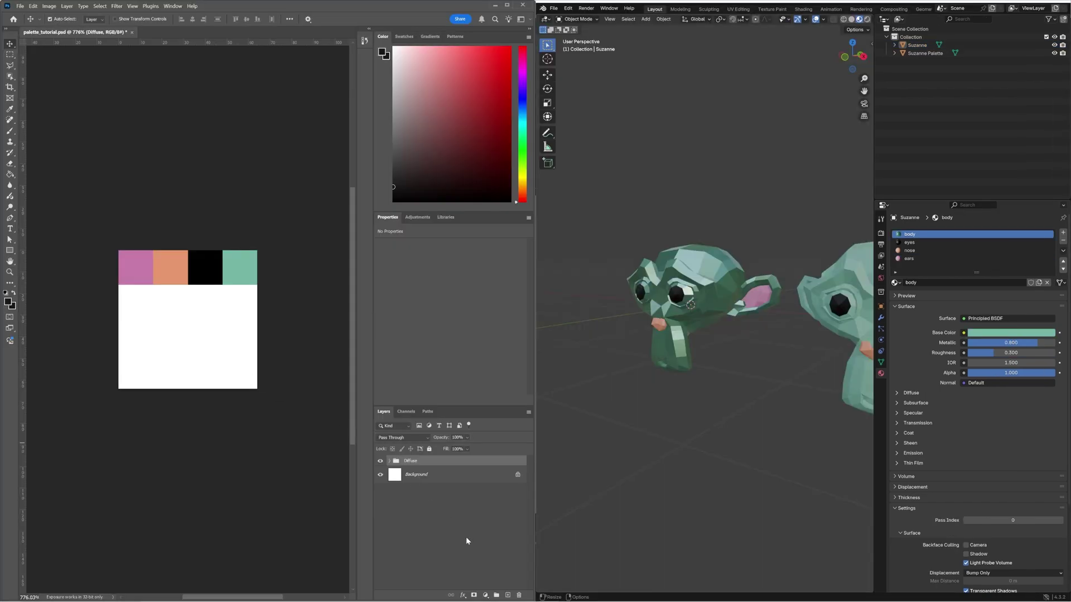
# Create a layer group named Roughness above the Diffuse group.
pyautogui.click(496, 595)
pyautogui.doubleClick(410, 461)
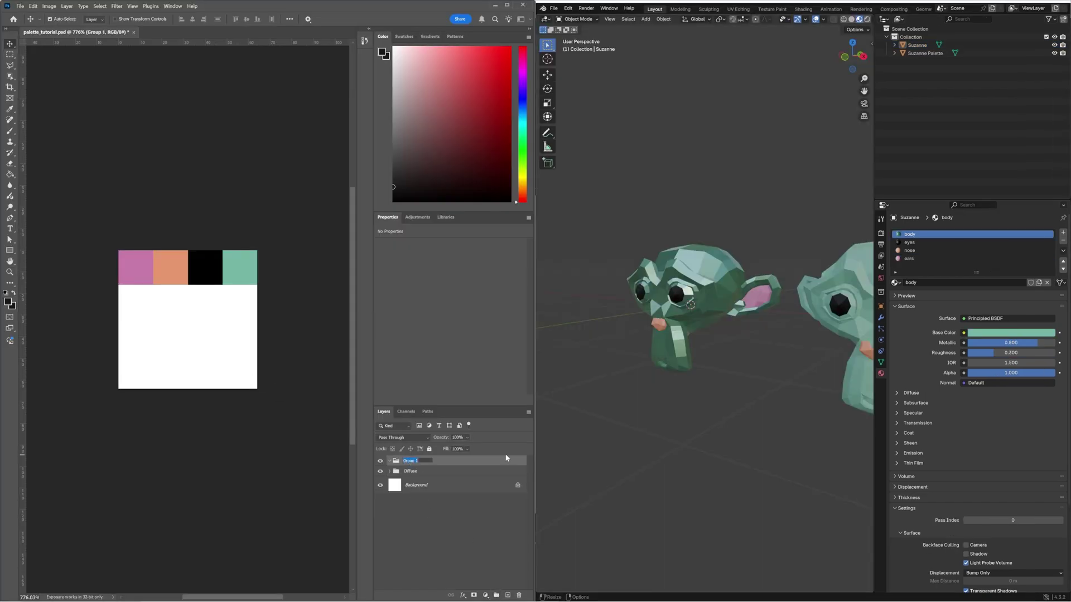
pyautogui.press('Return')
# Add a 16 × 16 px rectangle to the Roughness group and place it on the white area below the swatches.
pyautogui.press('u')
pyautogui.click(193, 332)
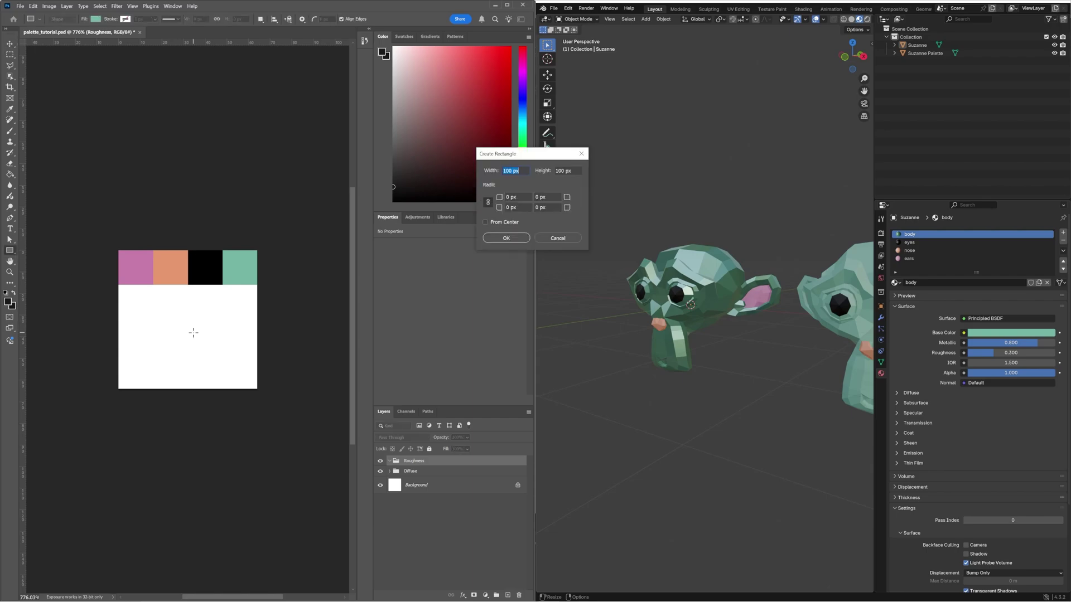
pyautogui.press('Return')
pyautogui.press('v')
pyautogui.moveTo(213, 350); pyautogui.dragTo(197, 319)
# Fill the square with gray #474747 (Lab lightness 30), cover the green swatch with it and keep a duplicate on the white area.
pyautogui.press('u')
pyautogui.click(95, 19)
pyautogui.click(147, 35)
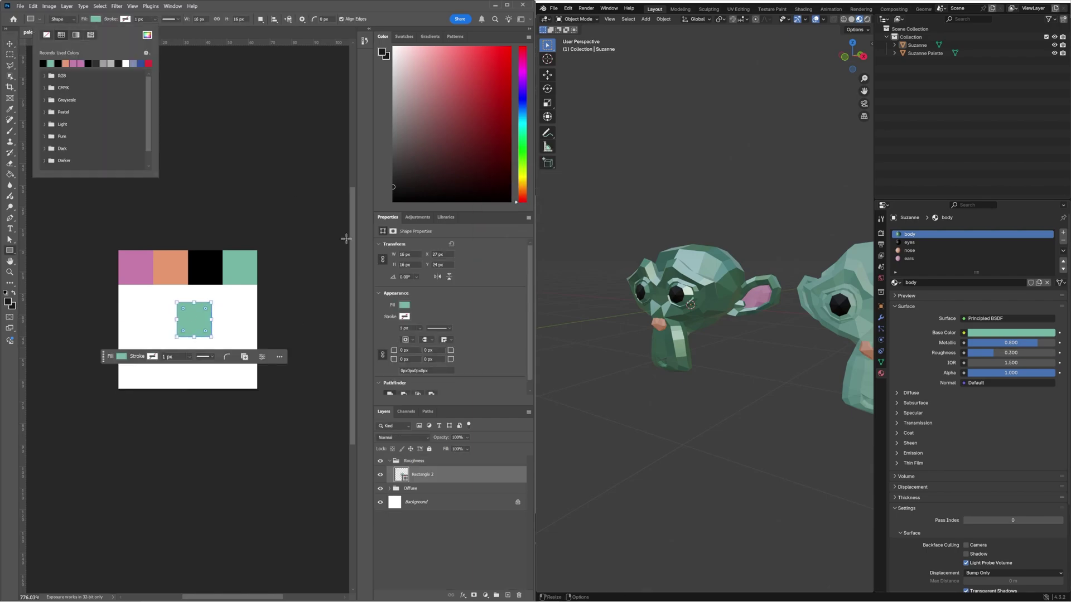
pyautogui.moveTo(622, 396); pyautogui.dragTo(565, 416)
pyautogui.click(792, 404)
pyautogui.write('30')
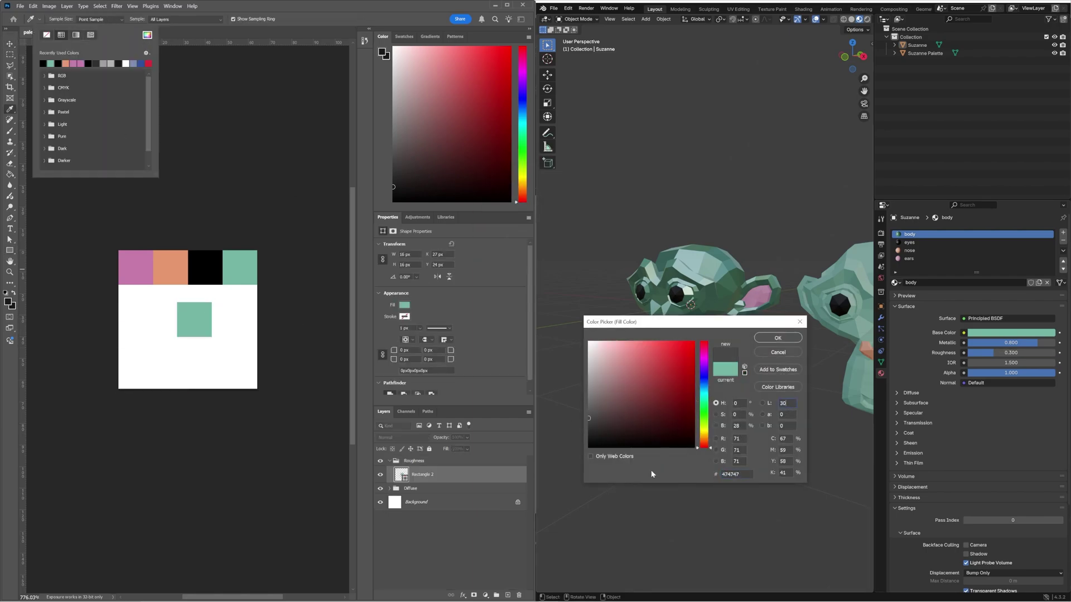
pyautogui.click(780, 339)
pyautogui.press('v')
pyautogui.moveTo(198, 326)
pyautogui.mouseDown()
pyautogui.moveTo(245, 275)
pyautogui.moveTo(186, 323)
pyautogui.mouseUp()
# Fill the duplicate square with white (ffffff) for the ears' roughness and place it over the pink swatch.
pyautogui.click(915, 260)
pyautogui.press('u')
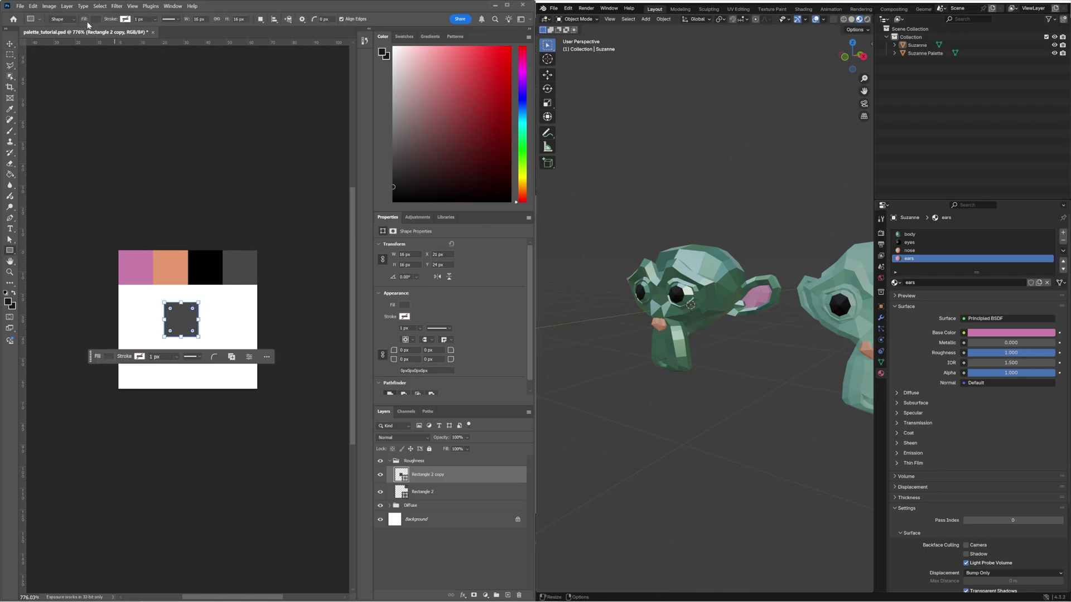
pyautogui.click(89, 20)
pyautogui.click(146, 35)
pyautogui.write('ffffff')
pyautogui.click(778, 339)
pyautogui.press('v')
pyautogui.moveTo(172, 313); pyautogui.dragTo(126, 261)
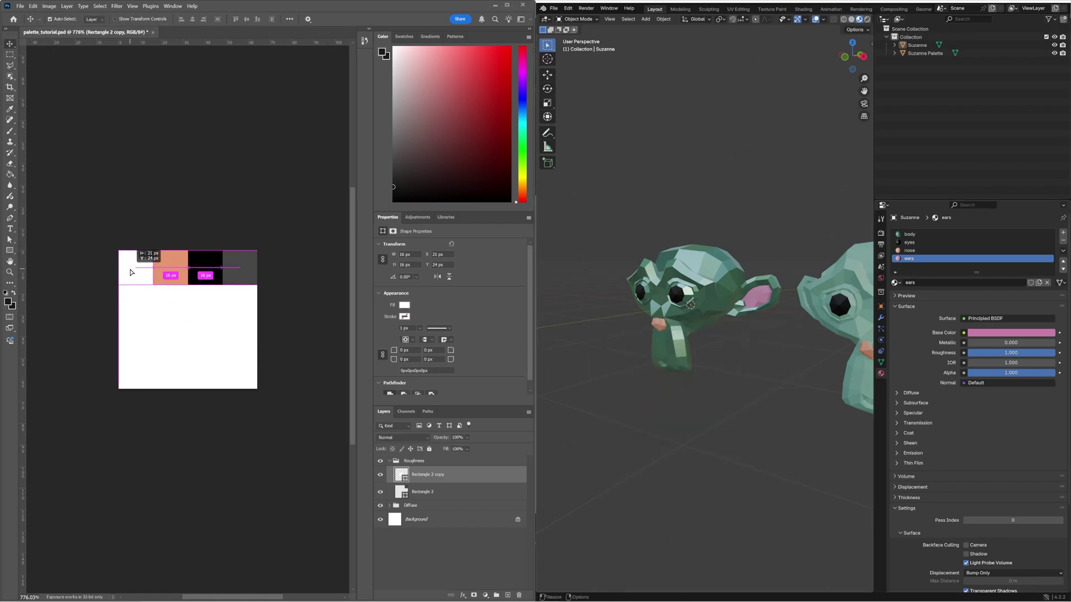
# Restrict the Roughness group's blending to the green channel only.
pyautogui.doubleClick(490, 461)
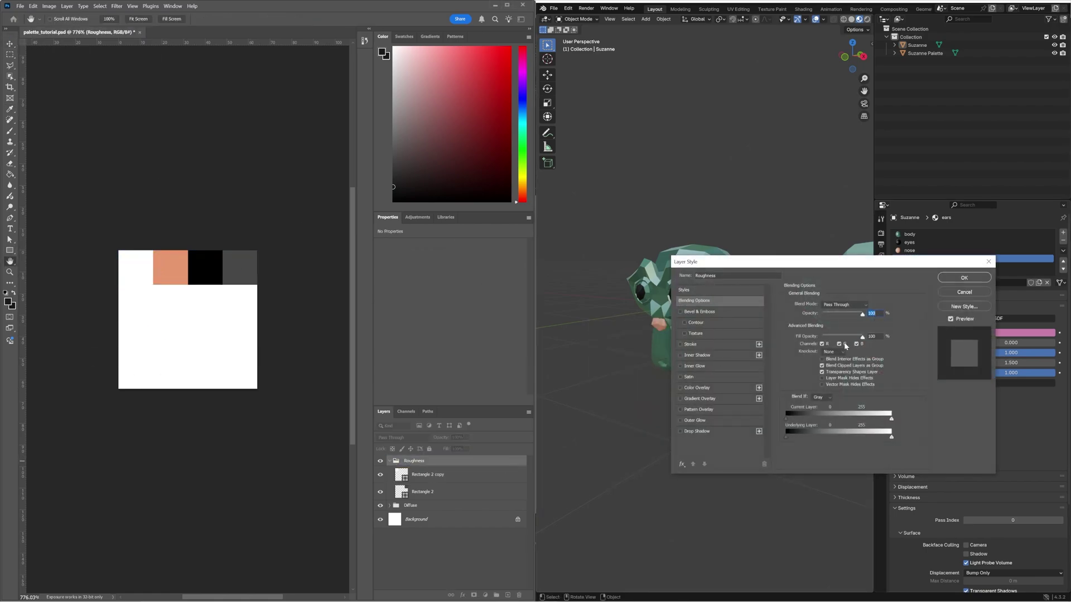
pyautogui.click(822, 344)
pyautogui.click(963, 277)
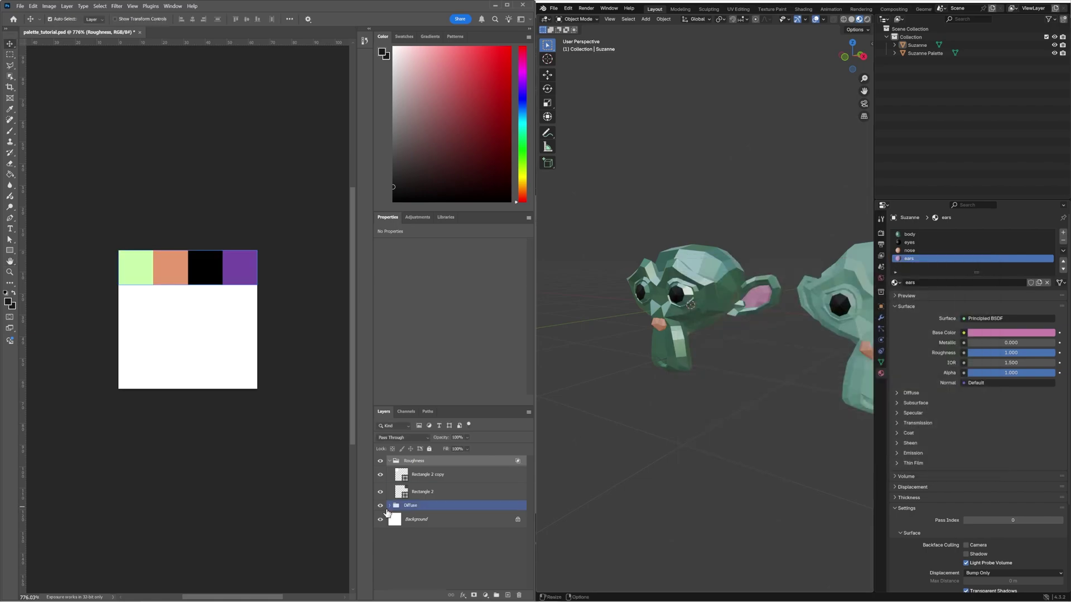
# Collapse the Roughness group and create a new group named Metalness above it.
pyautogui.click(388, 461)
pyautogui.click(496, 596)
pyautogui.doubleClick(414, 462)
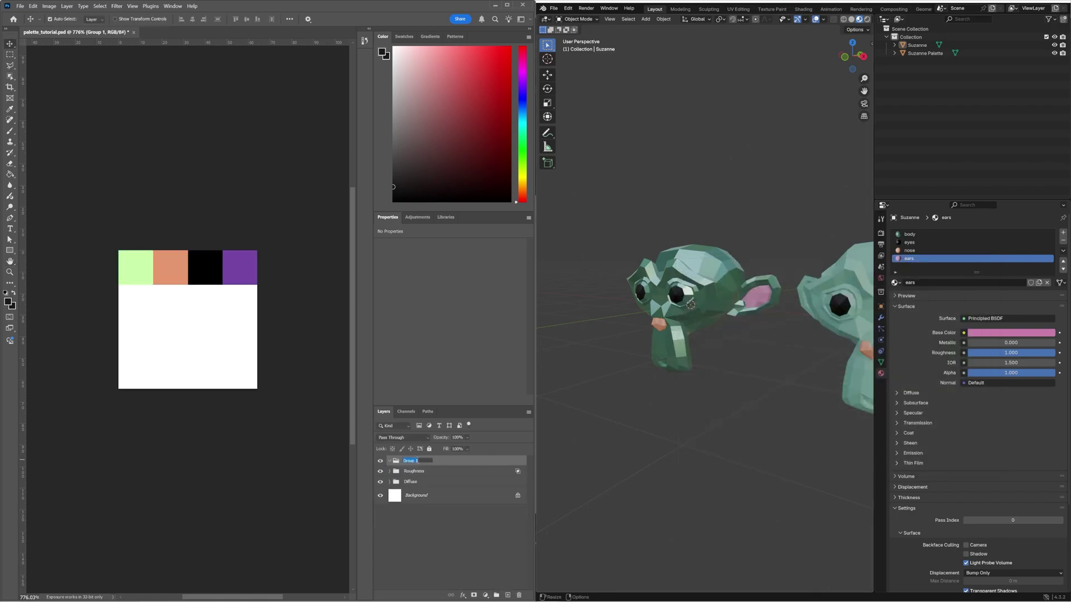
pyautogui.write('Metalness')
pyautogui.press('Return')
# Add a 16 × 16 px rectangle to the Metalness group and place it over the body swatch.
pyautogui.press('u')
pyautogui.click(206, 319)
pyautogui.press('Return')
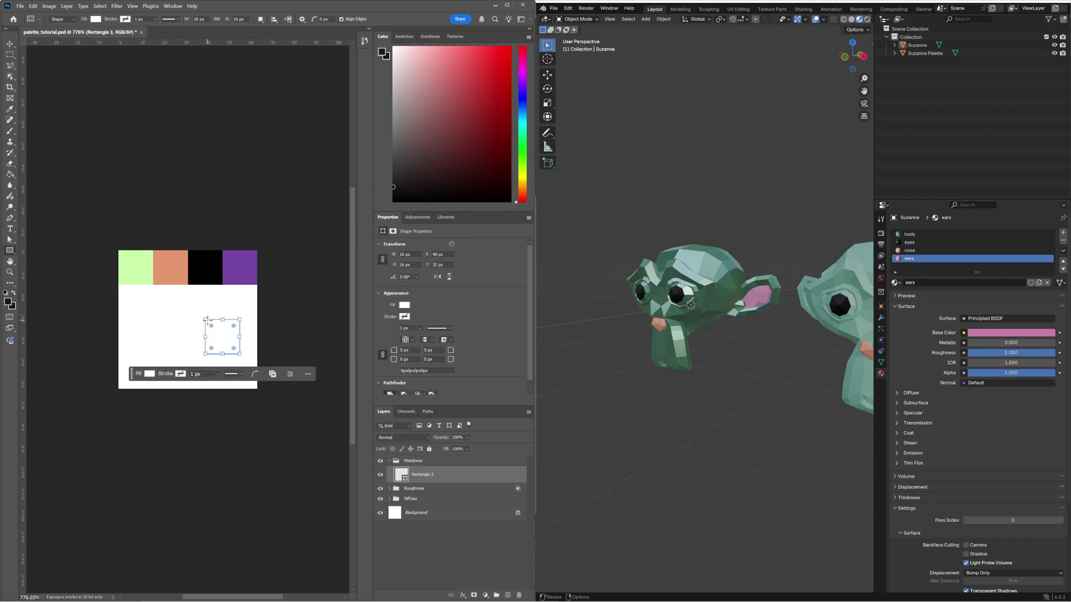
pyautogui.press('v')
pyautogui.moveTo(229, 341); pyautogui.dragTo(246, 273)
# Fill the body's metalness square with light gray #c6c6c6 (Lab lightness 80).
pyautogui.click(916, 234)
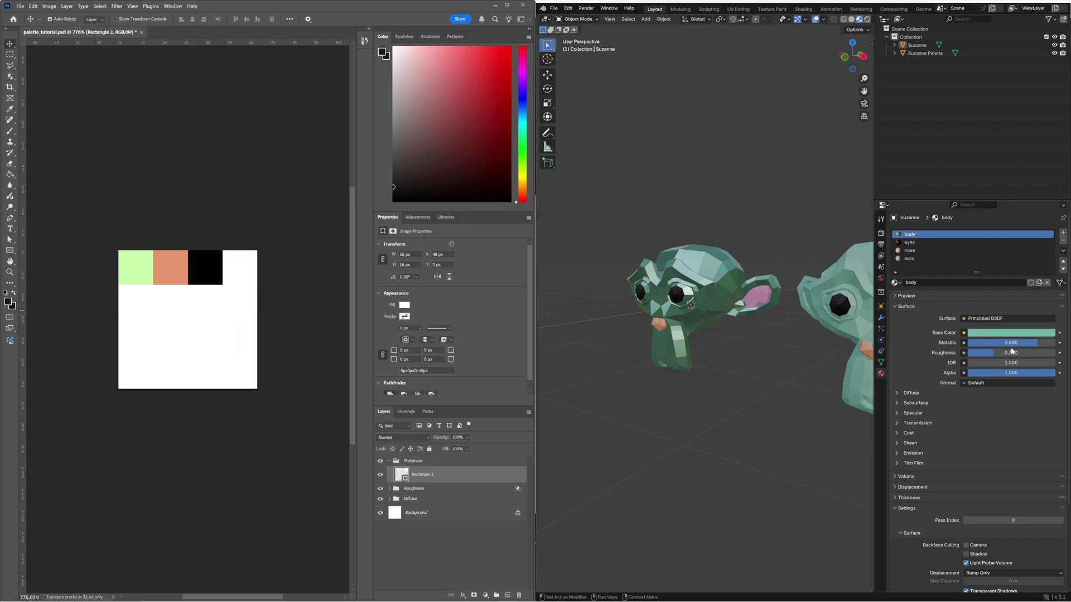
pyautogui.click(238, 277)
pyautogui.press('u')
pyautogui.click(95, 19)
pyautogui.click(147, 35)
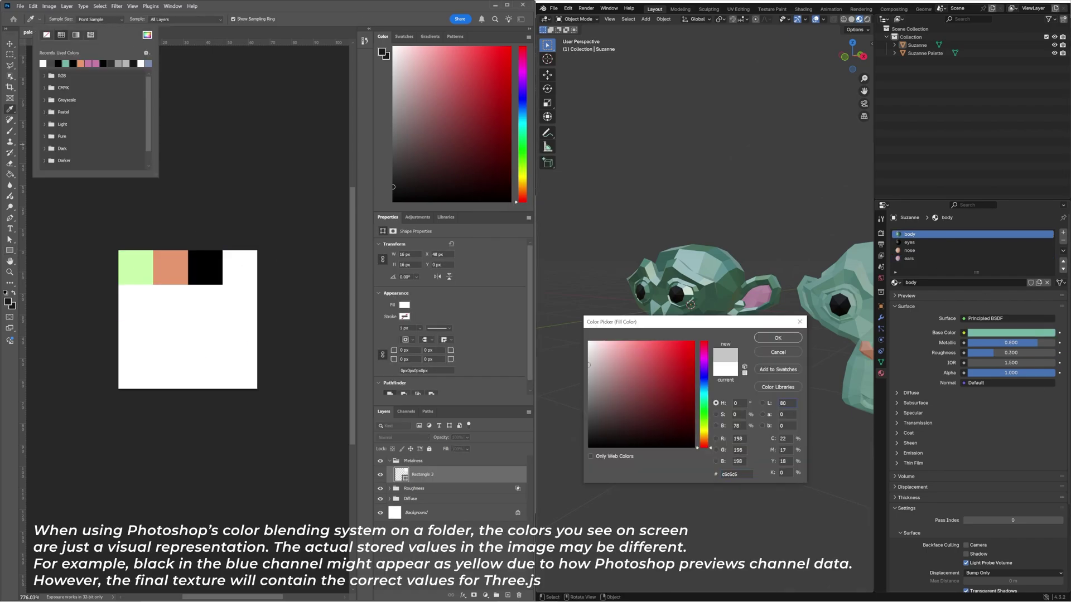
pyautogui.click(773, 338)
# Duplicate the metalness square onto the ear swatch and fill the copy with black.
pyautogui.press('v')
pyautogui.keyDown('alt'); pyautogui.moveTo(239, 269); pyautogui.dragTo(136, 269); pyautogui.keyUp('alt')
pyautogui.click(915, 258)
pyautogui.click(140, 273)
pyautogui.press('u')
pyautogui.click(96, 19)
pyautogui.click(147, 35)
pyautogui.click(590, 445)
pyautogui.click(782, 340)
# Restrict the Metalness group's blending to the blue channel and toggle the visibility of the Roughness and Diffuse groups.
pyautogui.doubleClick(484, 460)
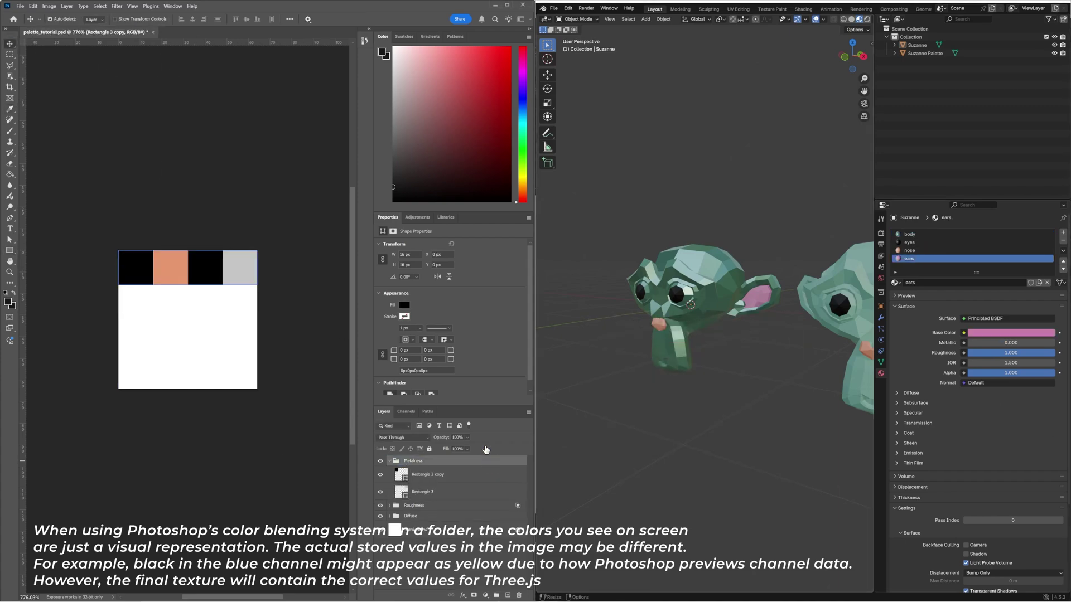
pyautogui.click(821, 343)
pyautogui.click(838, 343)
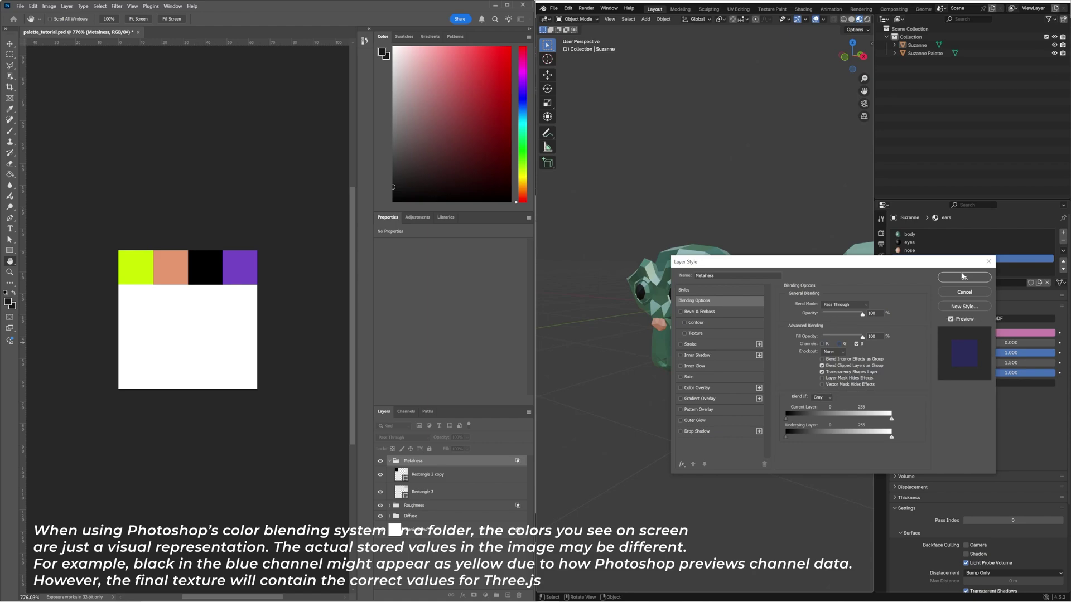
pyautogui.click(962, 276)
pyautogui.moveTo(380, 506); pyautogui.dragTo(381, 517)
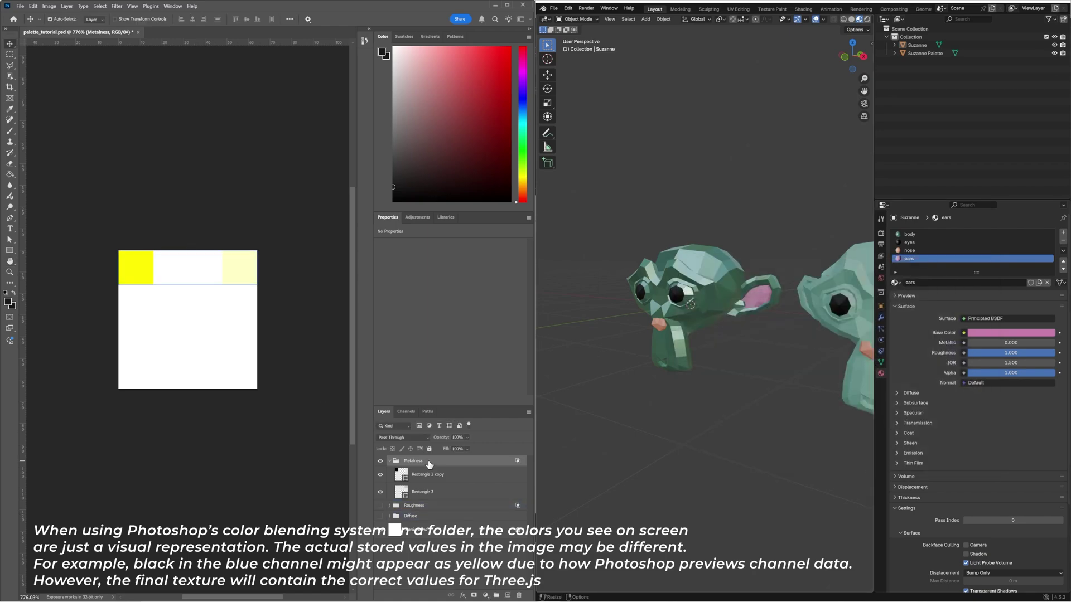
pyautogui.click(380, 516)
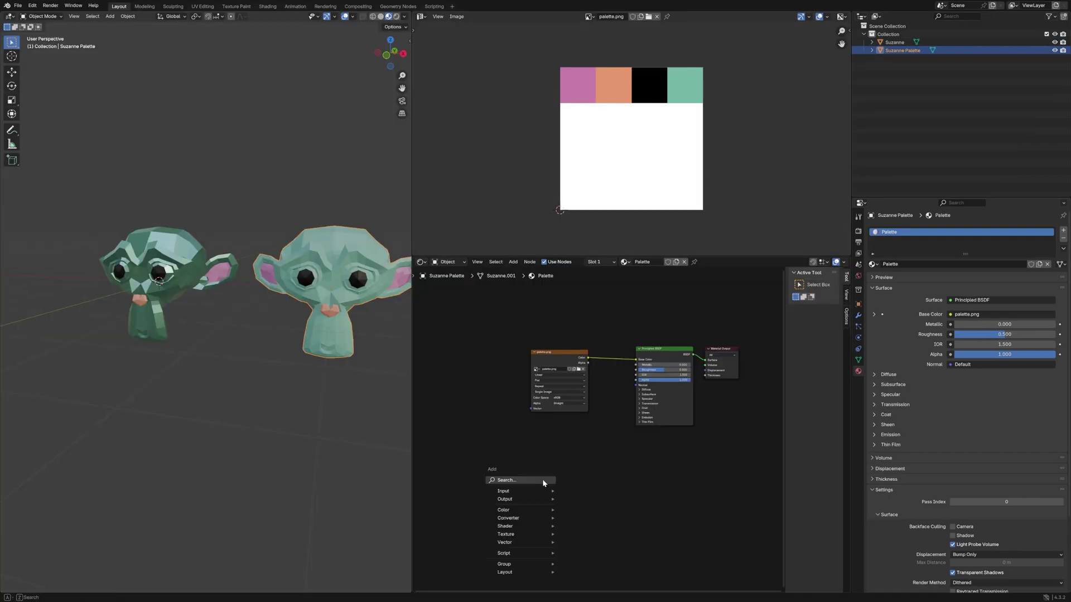
# In Blender, add an Image Texture node to the Palette material and load palette_tutorial.png from Downloads.
pyautogui.write('imag')
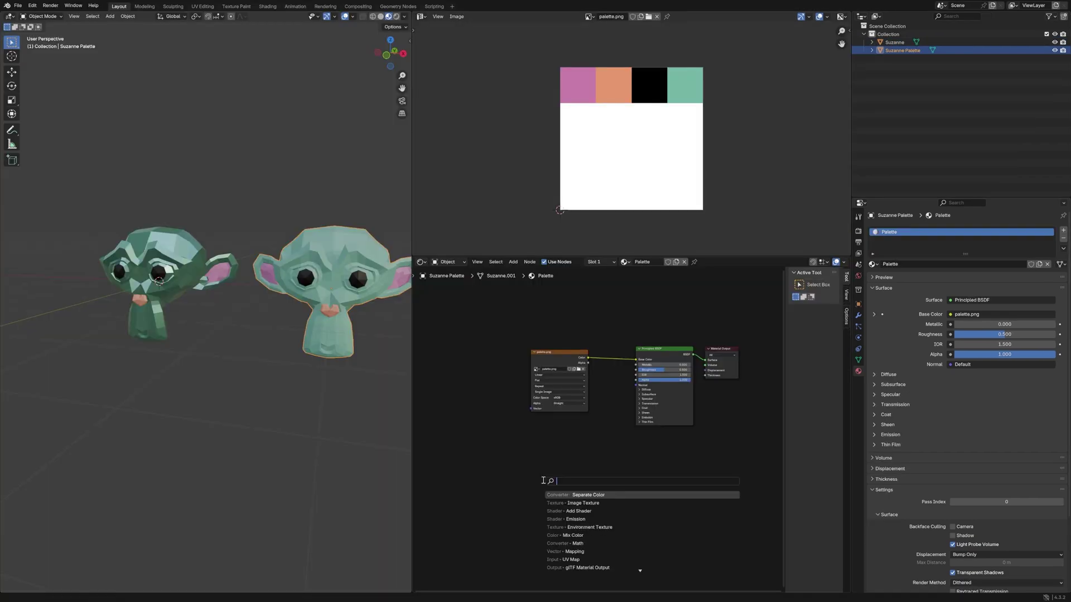
pyautogui.click(556, 494)
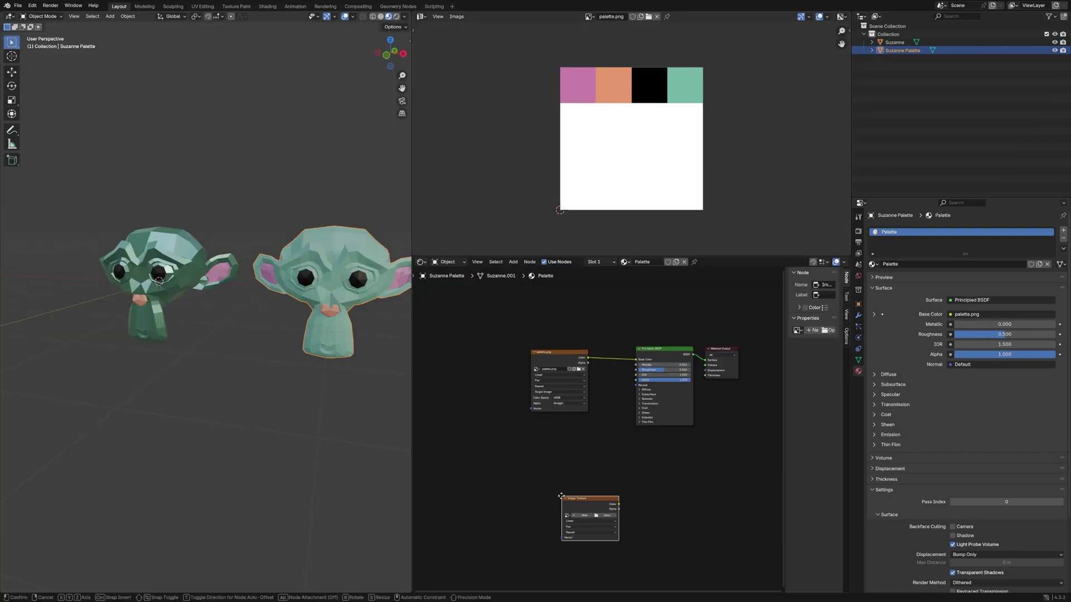
pyautogui.click(558, 464)
pyautogui.click(563, 461)
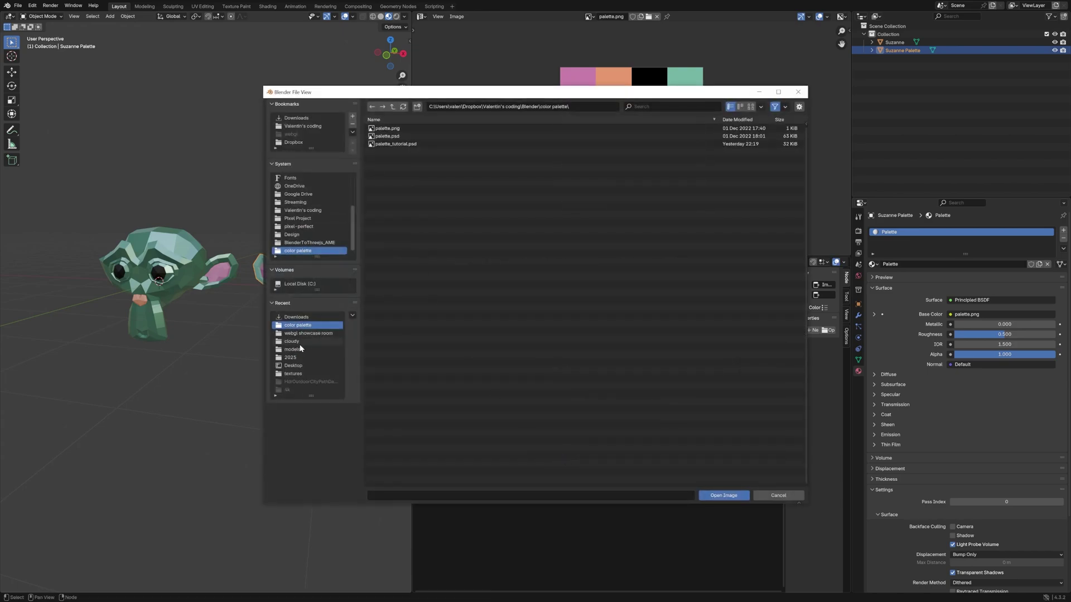
pyautogui.click(296, 318)
pyautogui.doubleClick(409, 277)
# Add a Separate Color node fed by the Color output of the palette_tutorial.png texture.
pyautogui.moveTo(584, 448); pyautogui.dragTo(616, 416)
pyautogui.write('sepa')
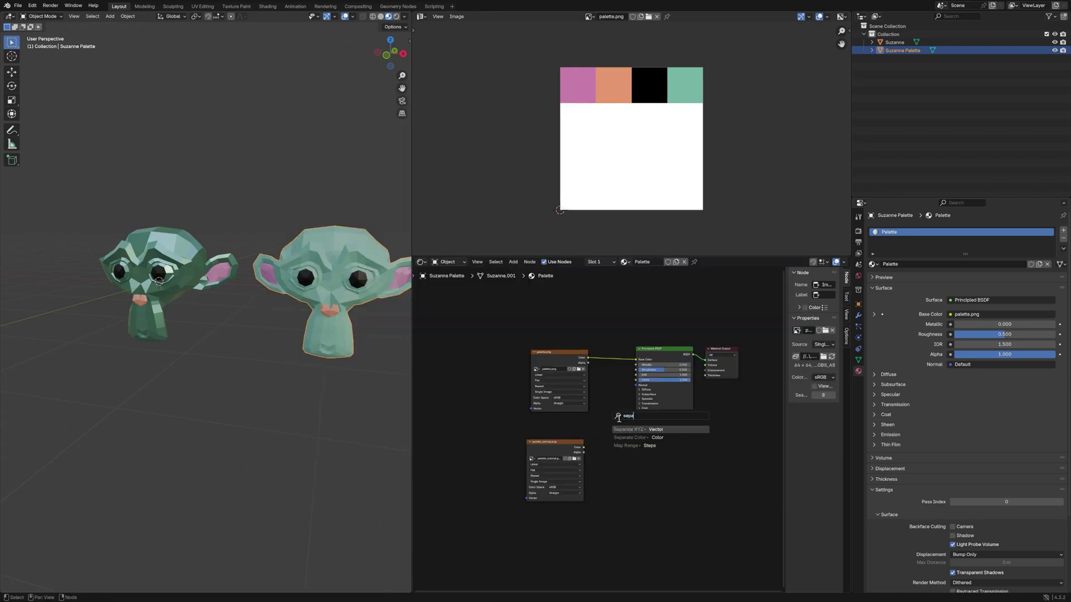
pyautogui.press('Return')
pyautogui.click(592, 415)
# Connect the Separate Color node's Green output to Roughness and its Blue output to Metallic on the Principled BSDF.
pyautogui.scroll(4, 635, 446)
pyautogui.moveTo(635, 446); pyautogui.dragTo(591, 444, button='middle')
pyautogui.moveTo(577, 412); pyautogui.dragTo(592, 340)
pyautogui.moveTo(577, 419); pyautogui.dragTo(592, 333)
# Set the color space of the palette_tutorial.png texture node to Non-Color.
pyautogui.click(257, 324)
pyautogui.press('KP_1')
pyautogui.scroll(2, 254, 327)
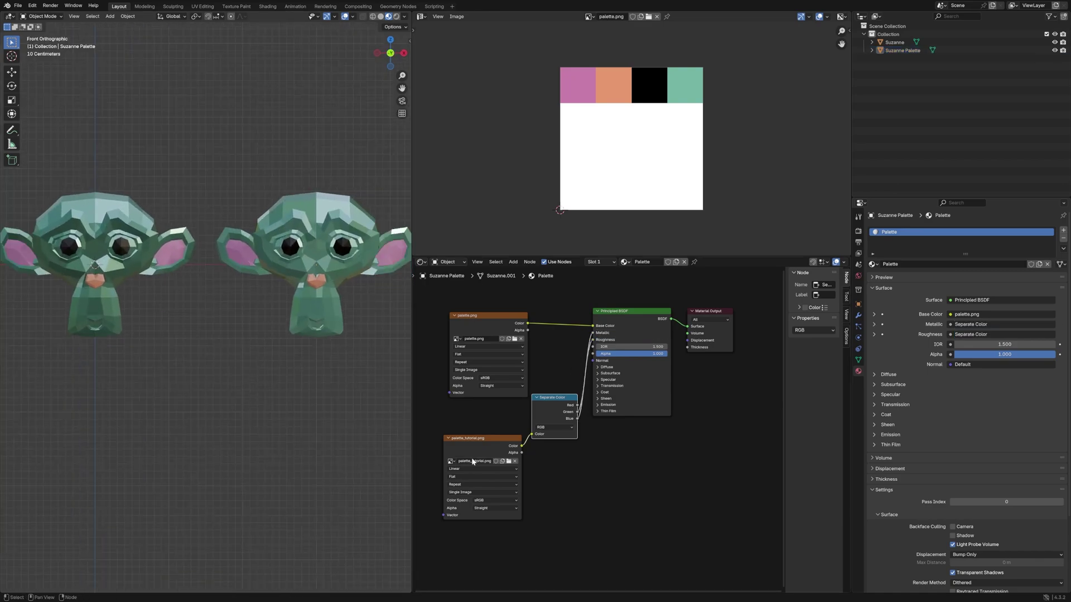
pyautogui.click(503, 514)
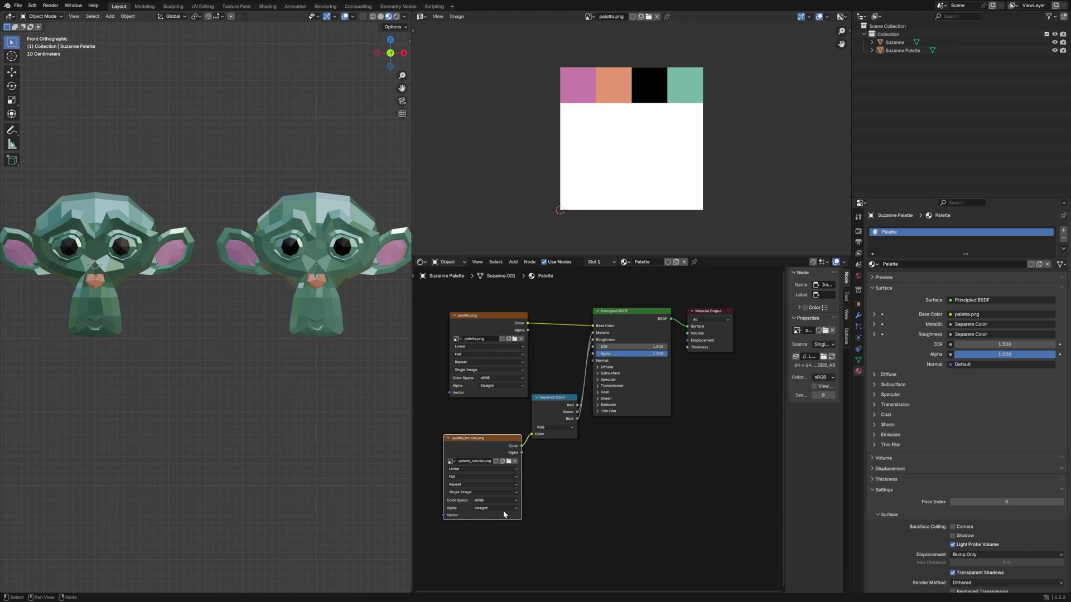
pyautogui.click(501, 500)
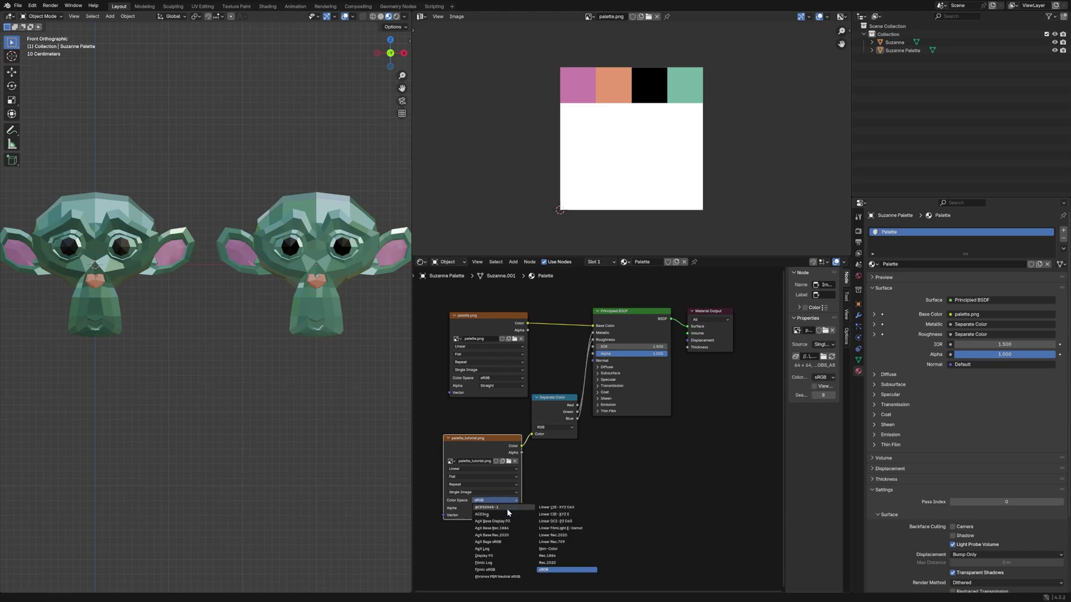
pyautogui.click(557, 550)
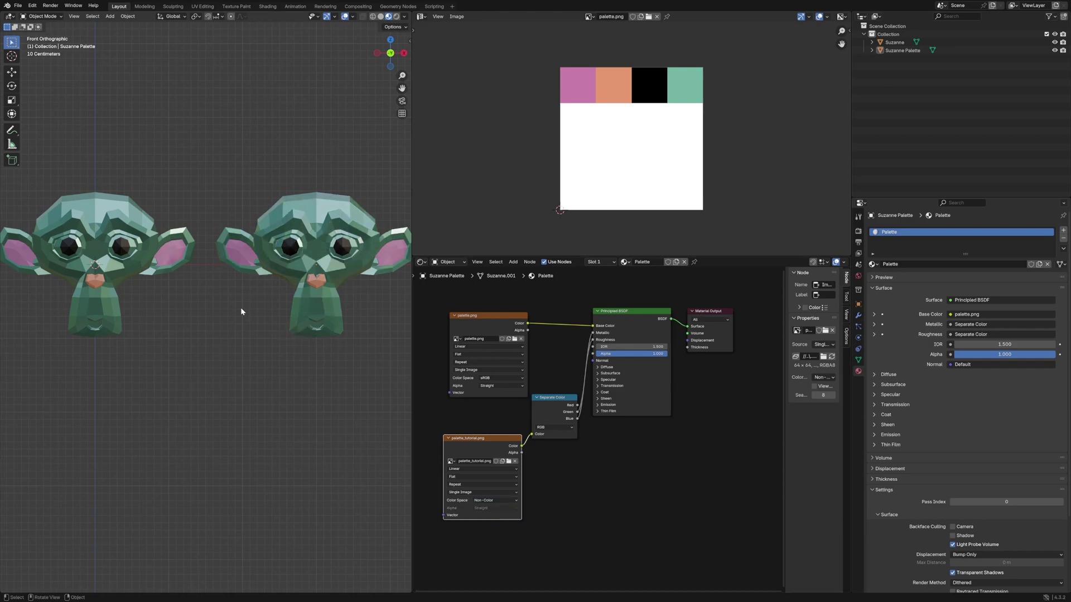
pyautogui.scroll(-2, 260, 341)
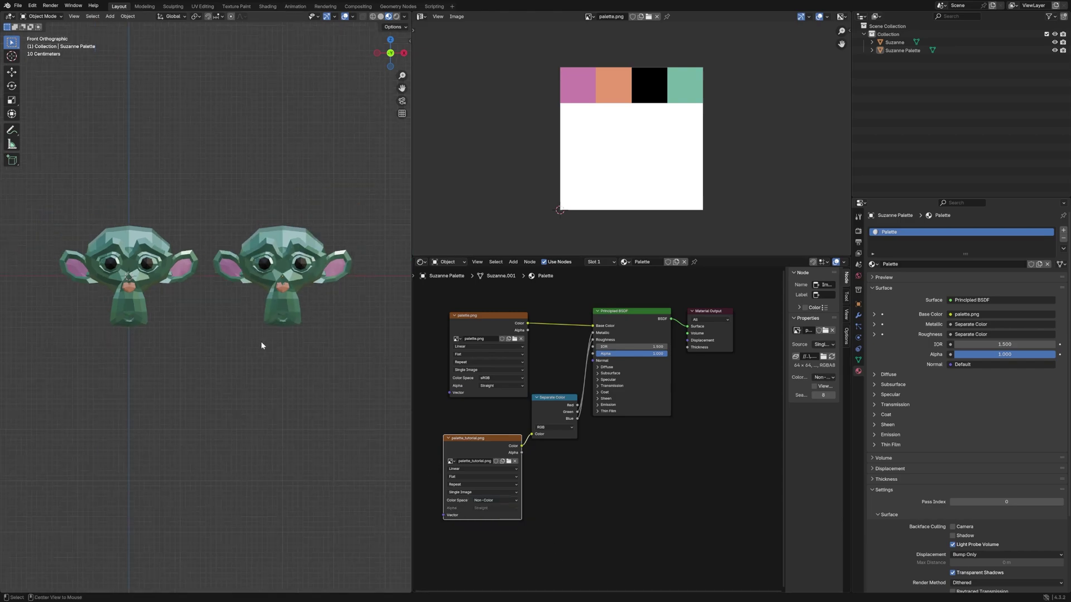